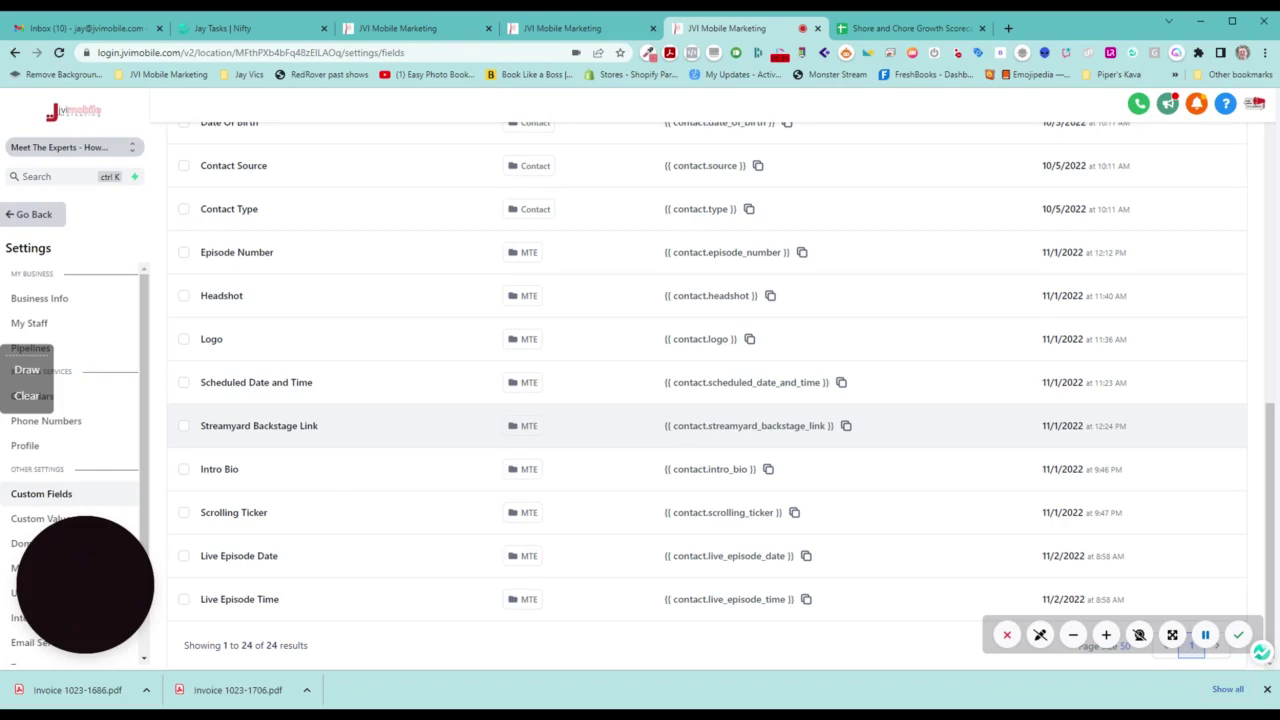
Step: Switch to the guest's contact record, expand the MTE section and review its custom fields, from episode number to live episode time
click(530, 30)
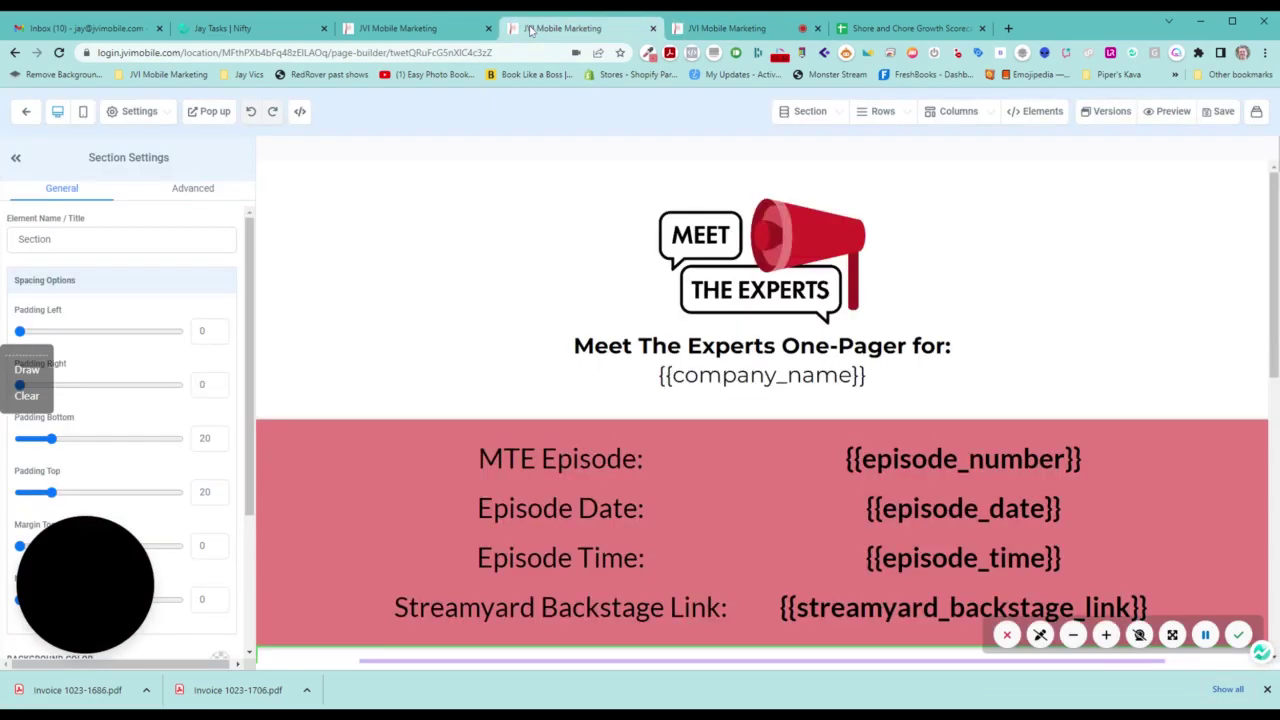
click(445, 30)
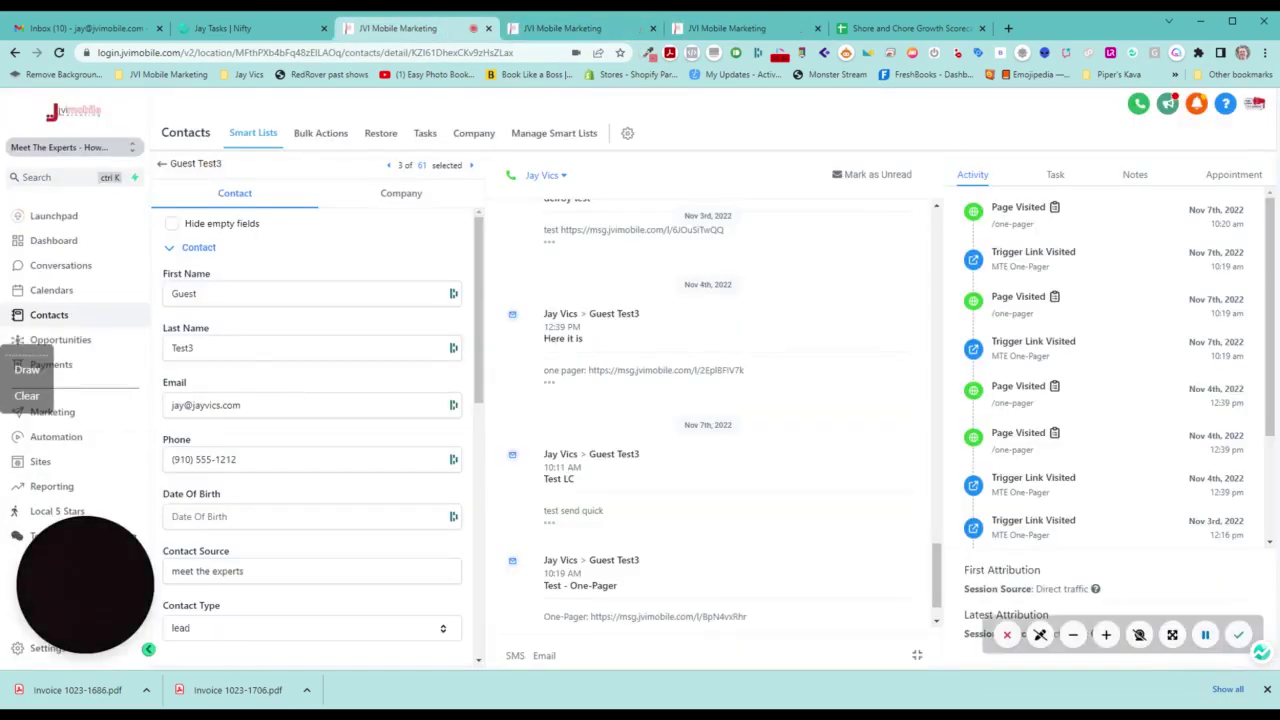
scroll(300, 349, down, 8)
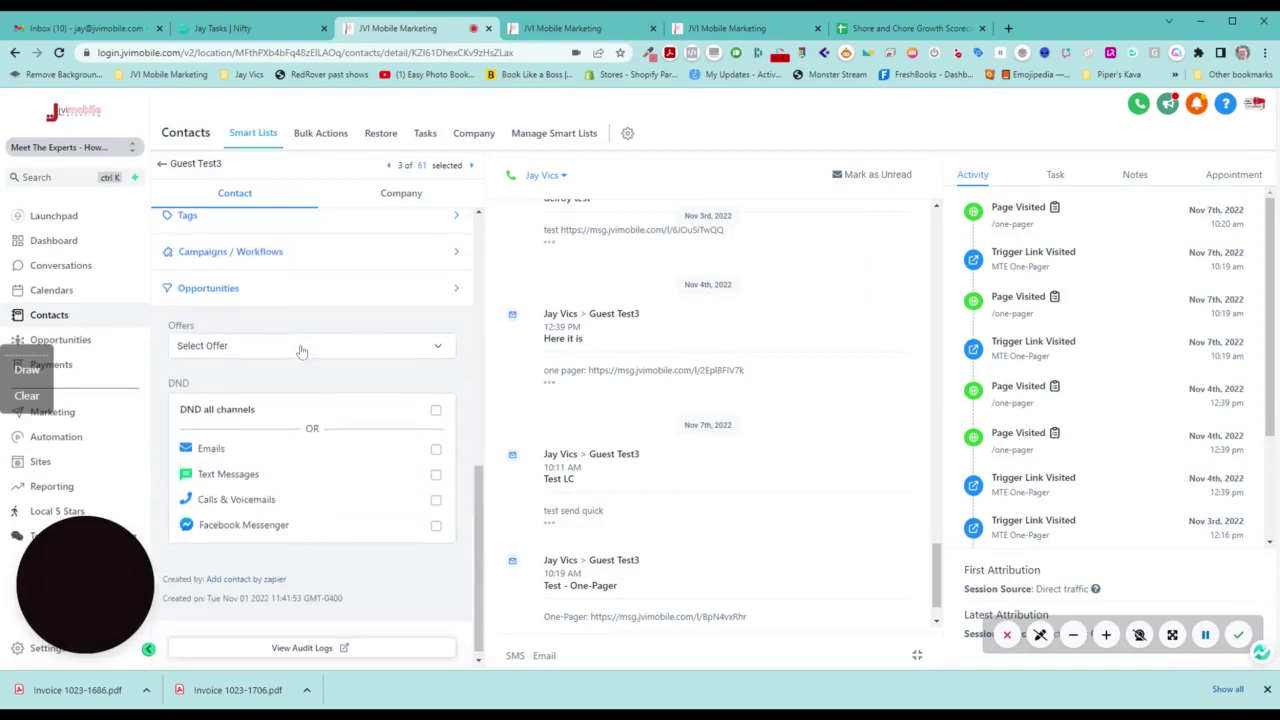
scroll(287, 348, up, 1)
scroll(287, 348, up, 3)
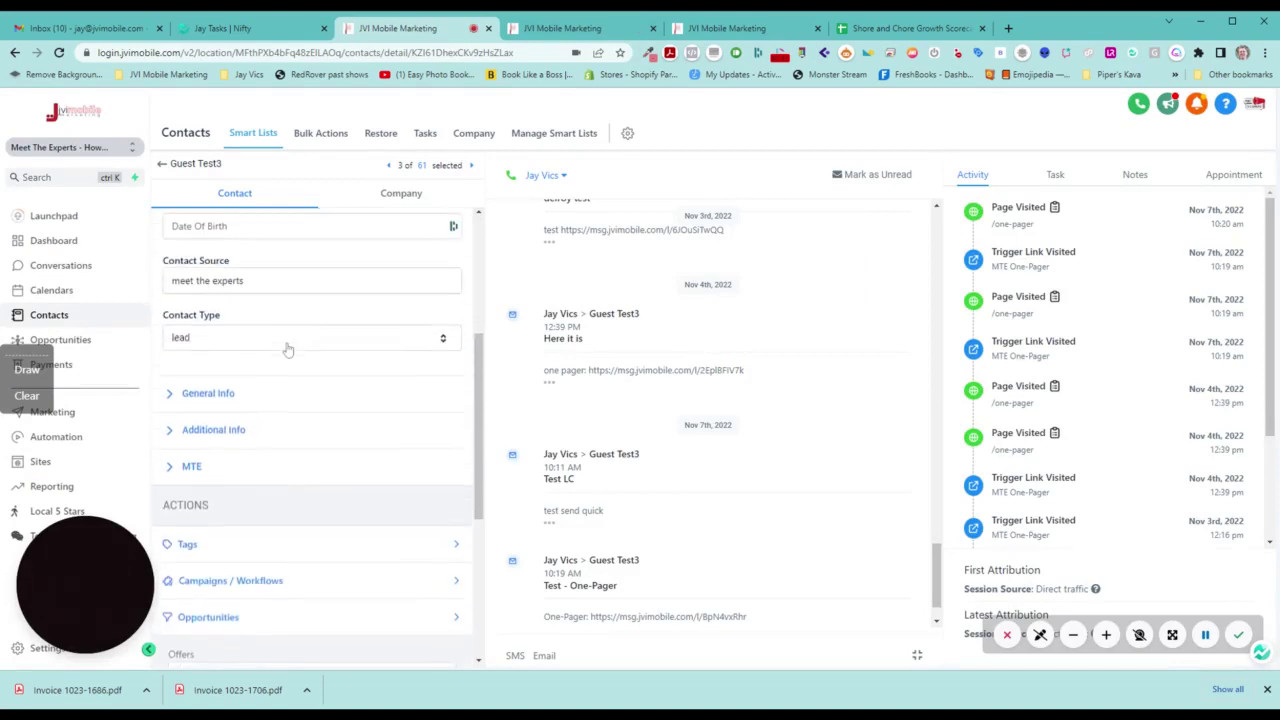
click(185, 482)
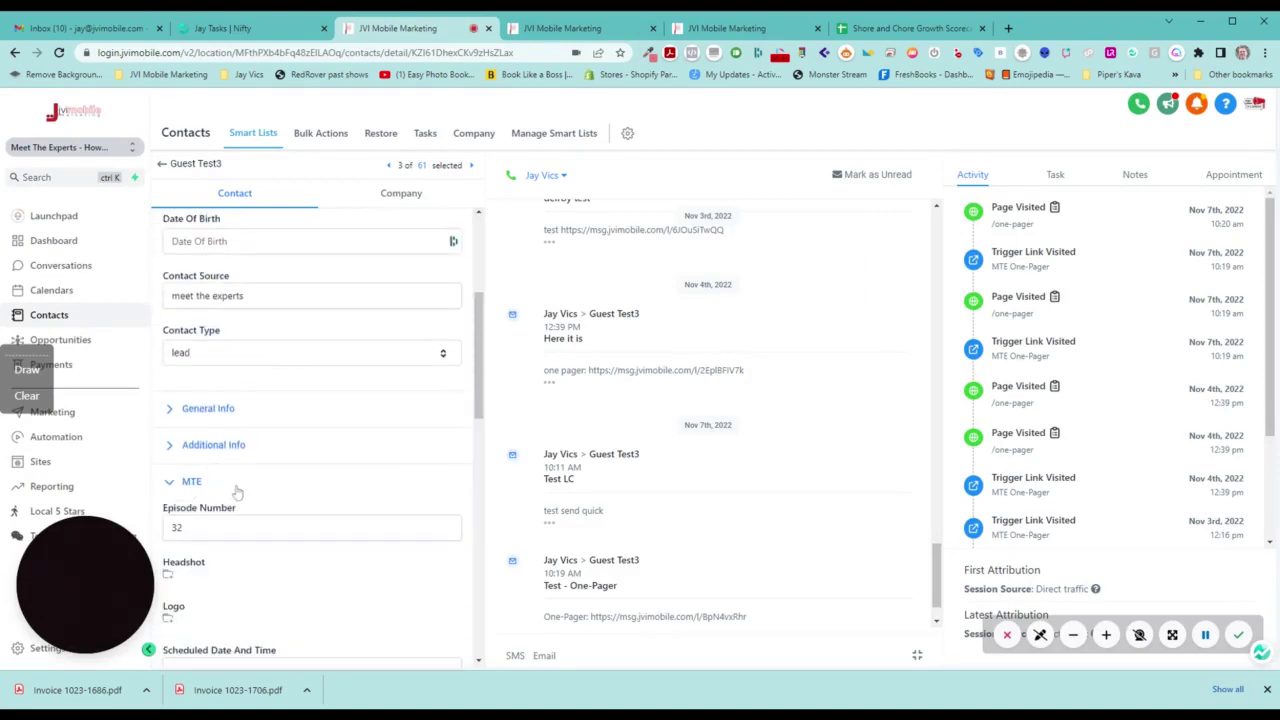
scroll(238, 484, down, 2)
scroll(225, 420, down, 1)
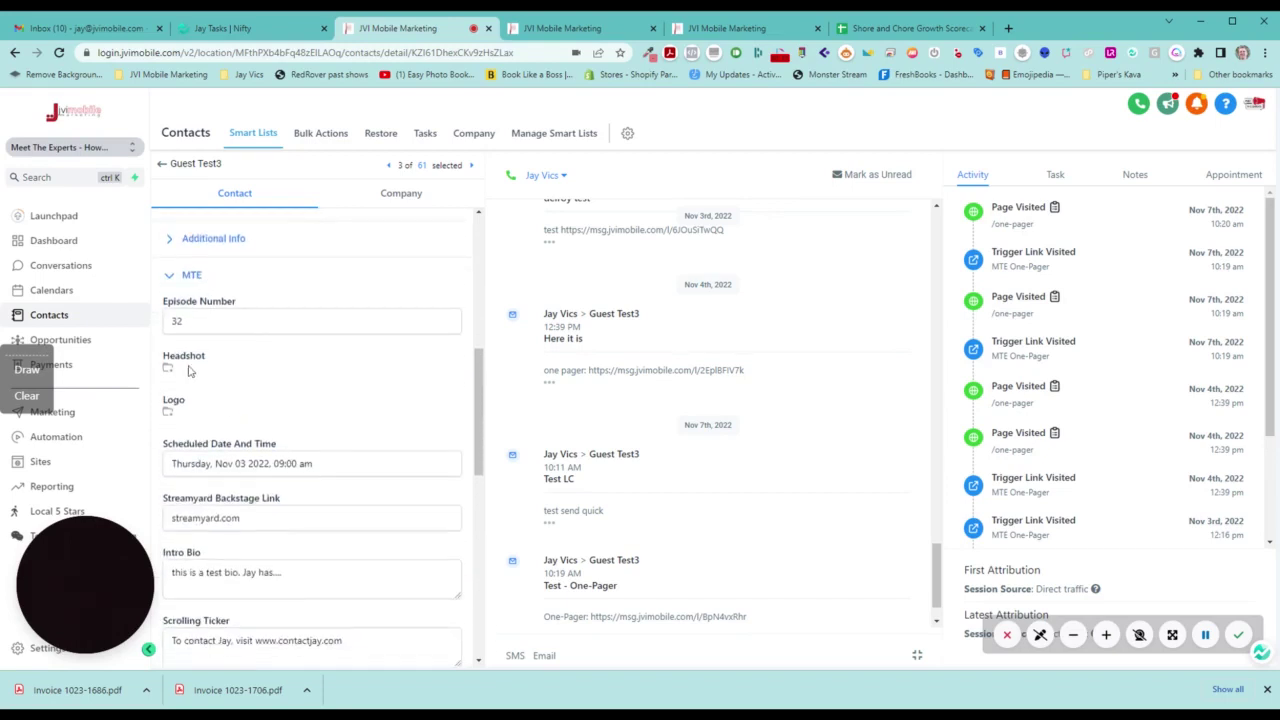
scroll(258, 421, down, 2)
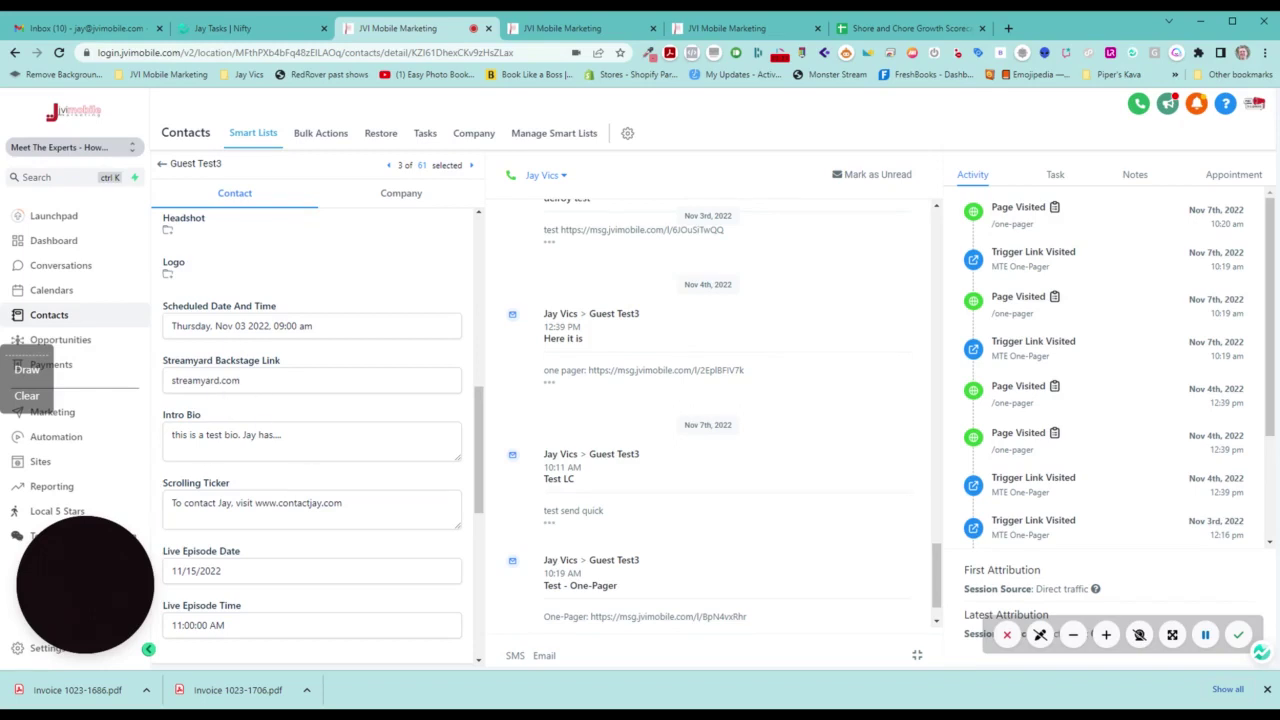
scroll(252, 542, down, 2)
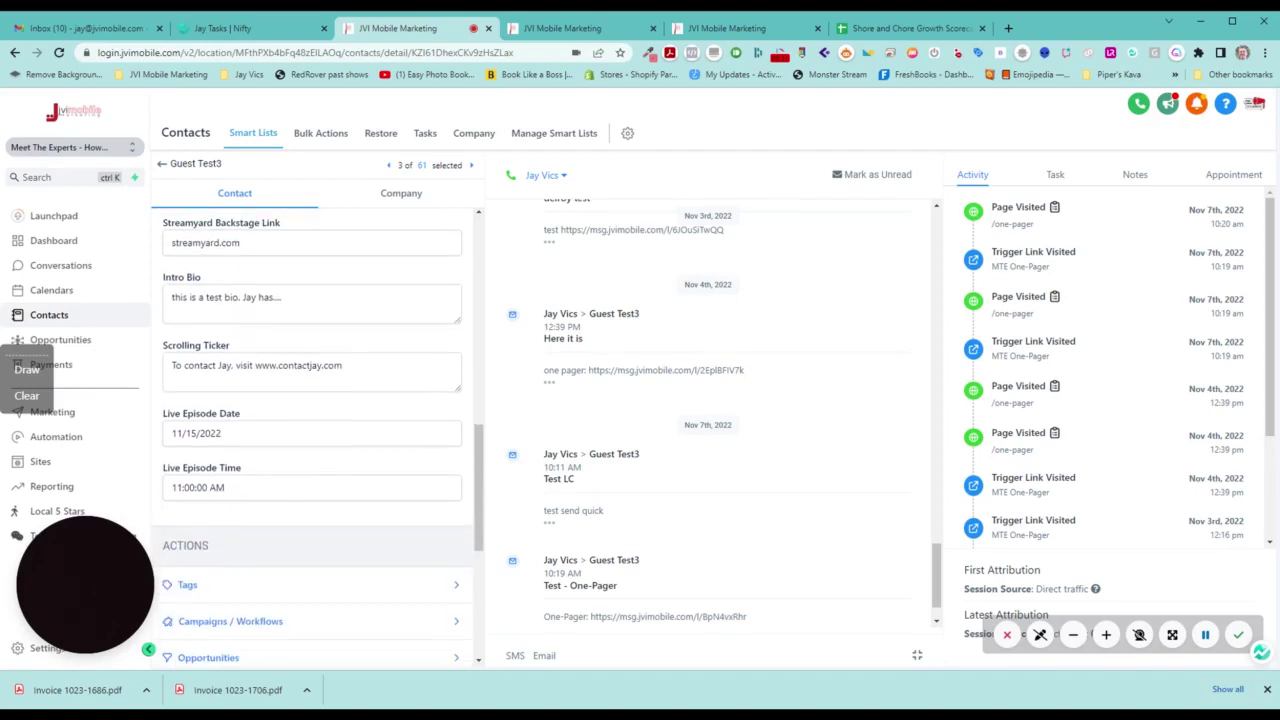
scroll(318, 436, up, 1)
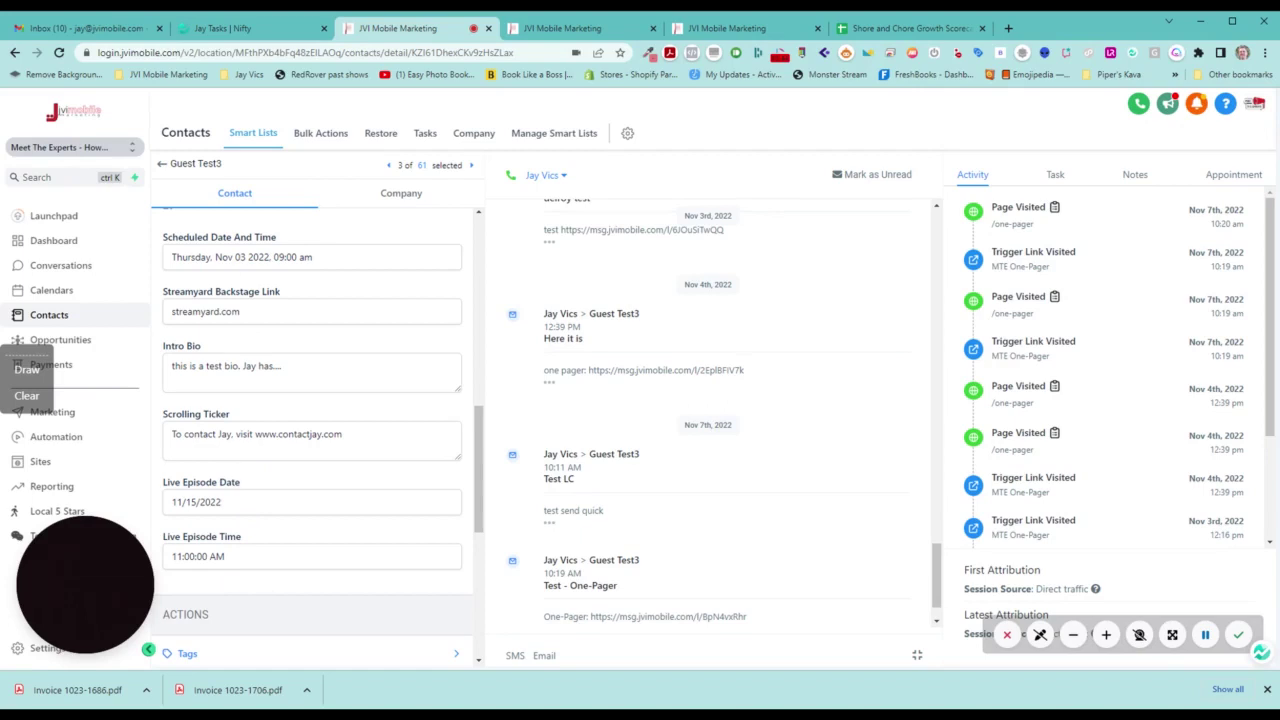
scroll(312, 430, down, 2)
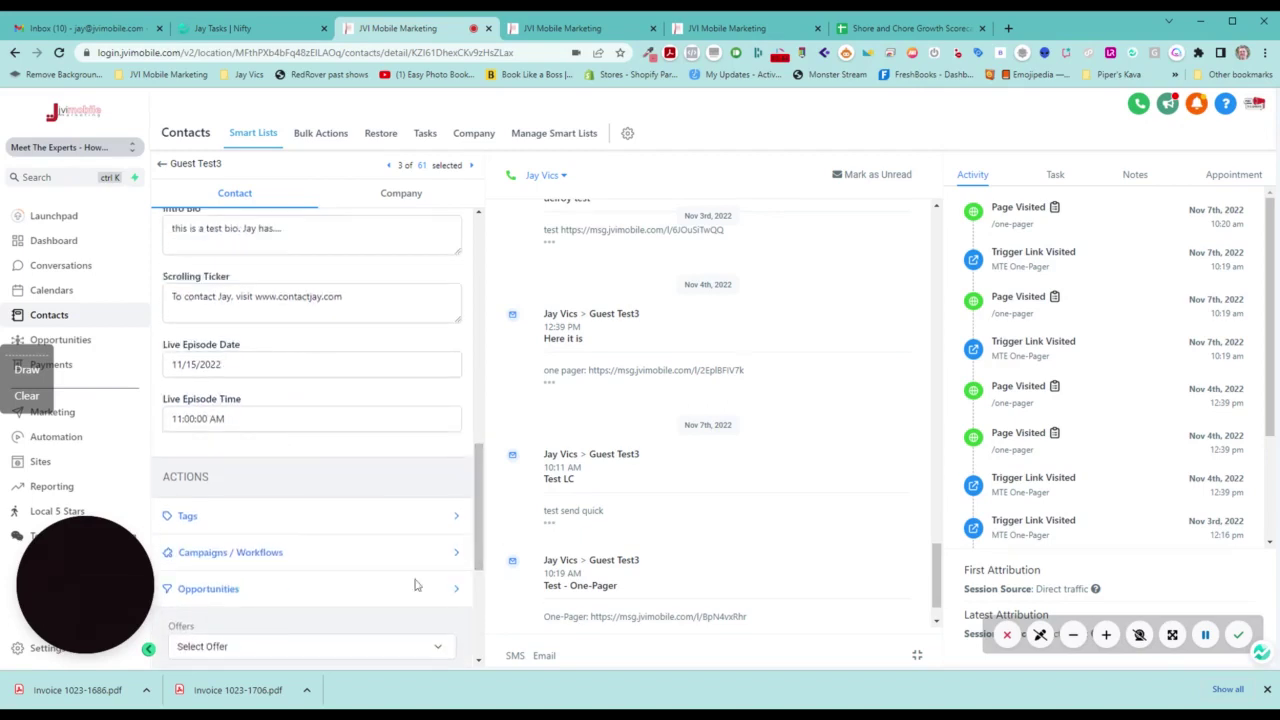
Step: Open the email composer for the contact and look up the MTE One-Pager trigger link
mouse_move(109, 560)
mouse_down()
mouse_move(100, 391)
mouse_move(103, 541)
mouse_up()
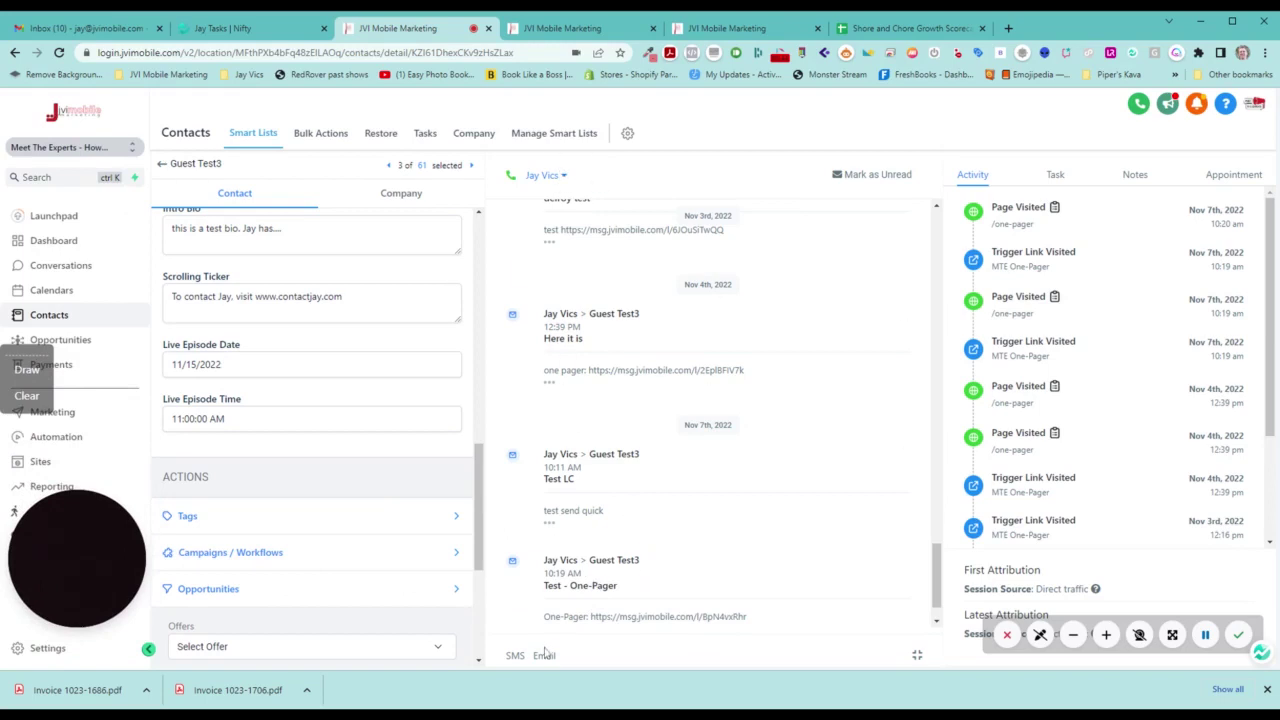
scroll(549, 659, down, 1)
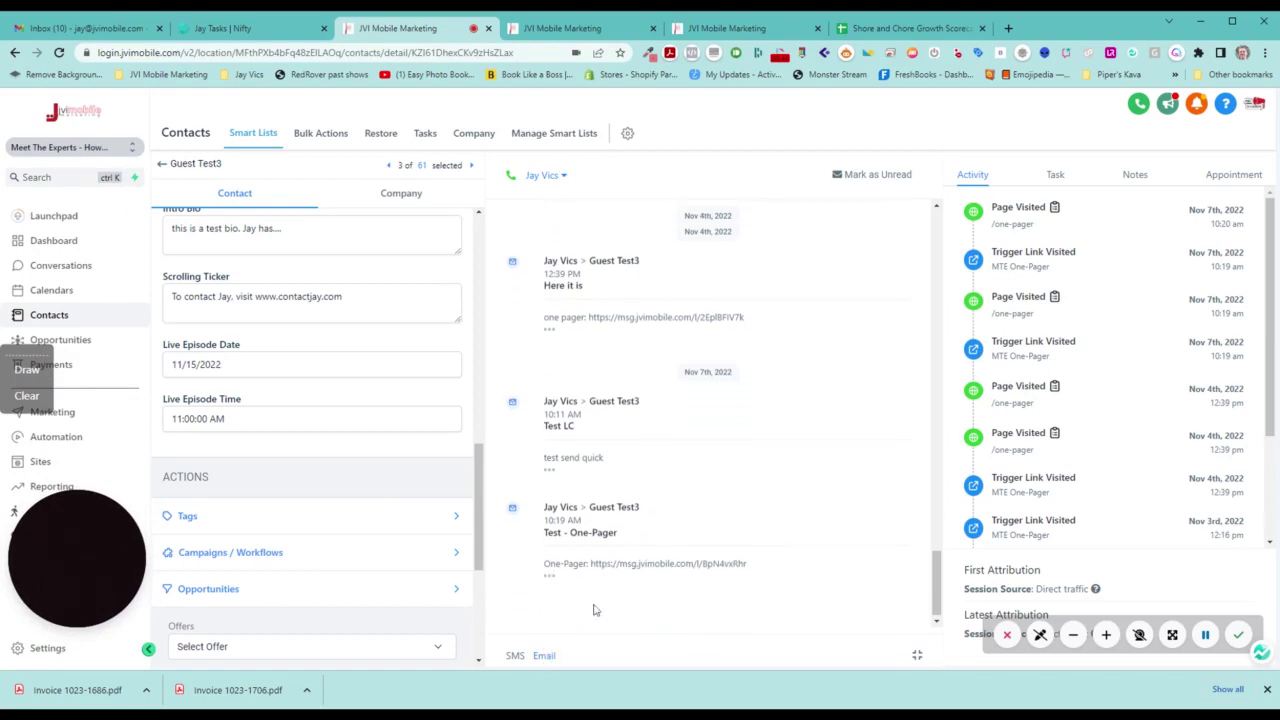
click(544, 656)
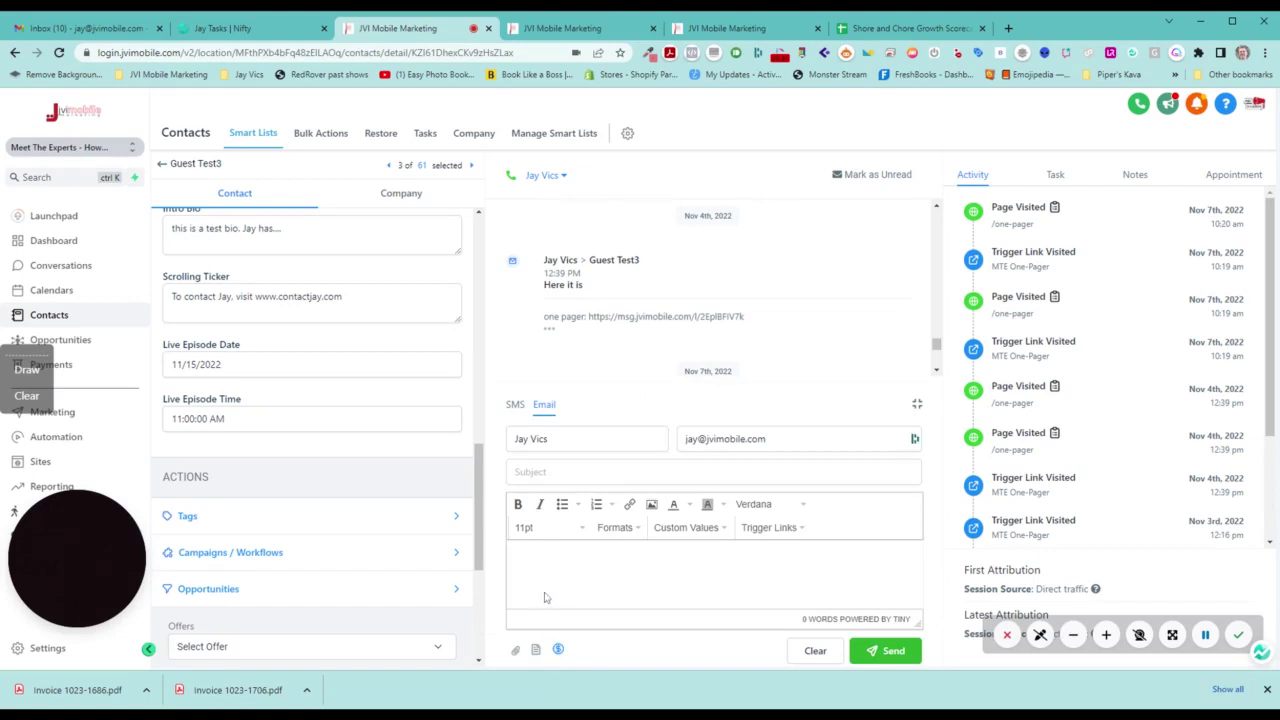
click(766, 528)
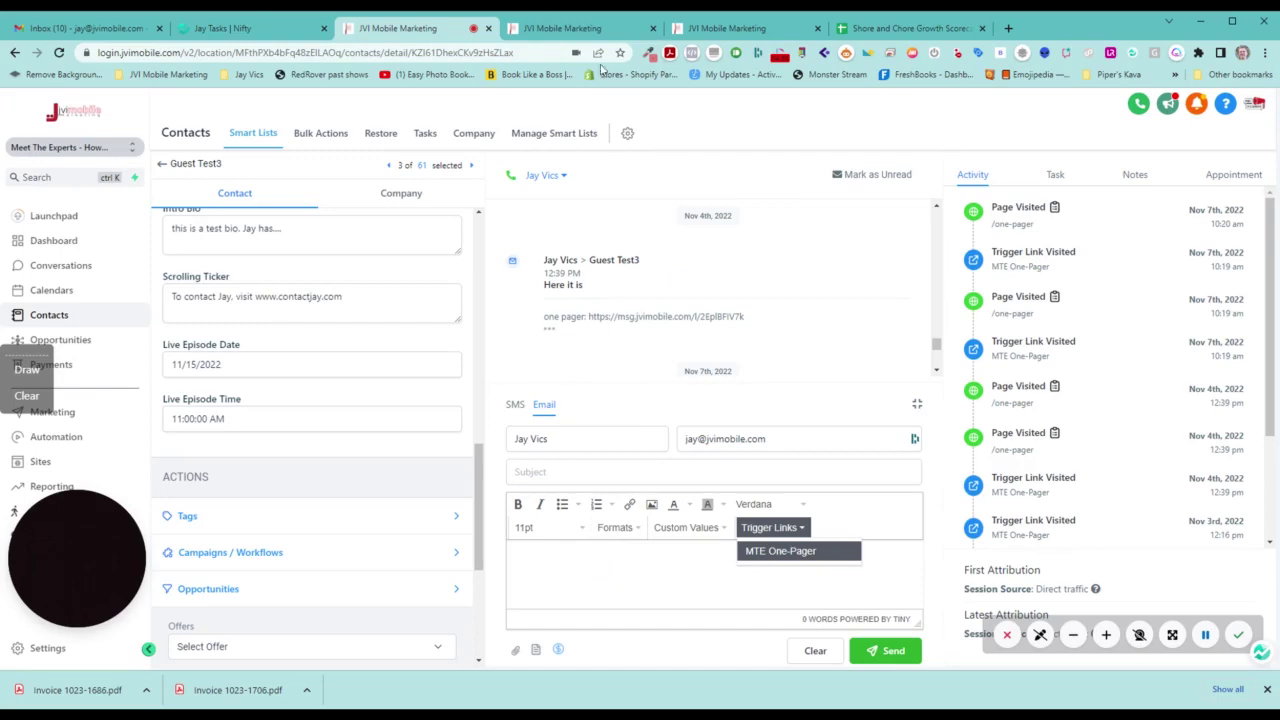
click(594, 29)
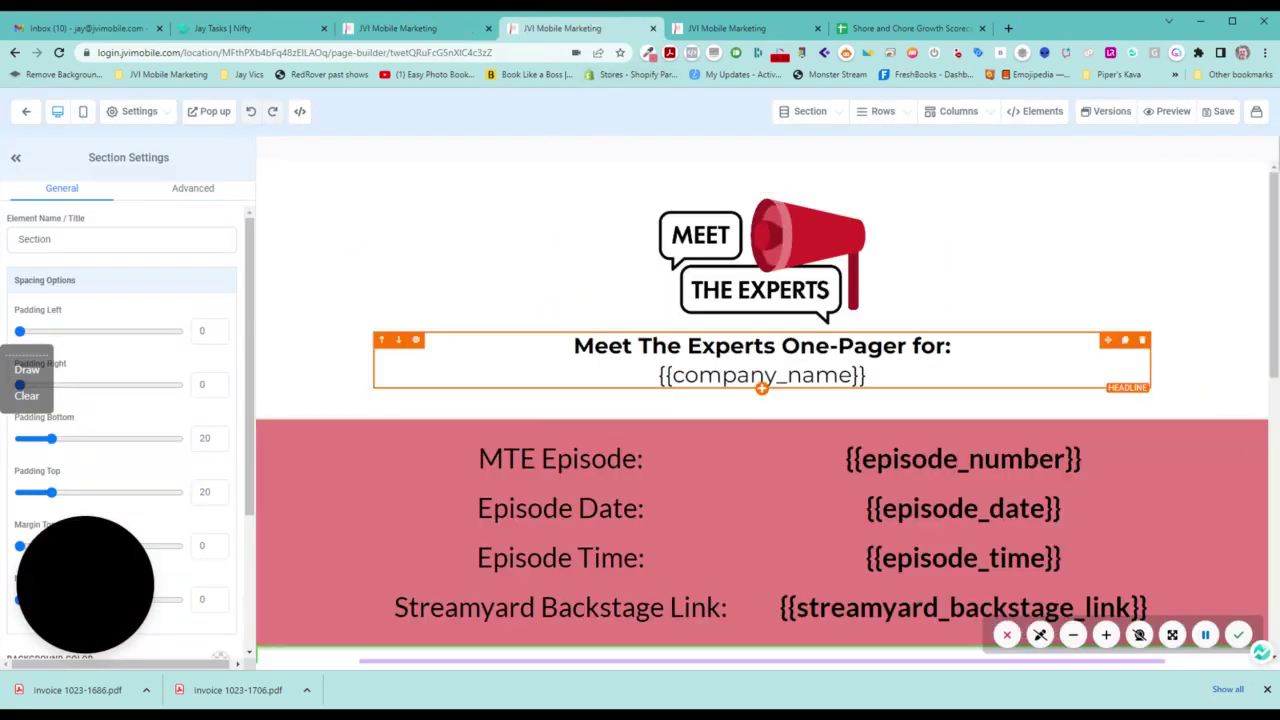
click(430, 28)
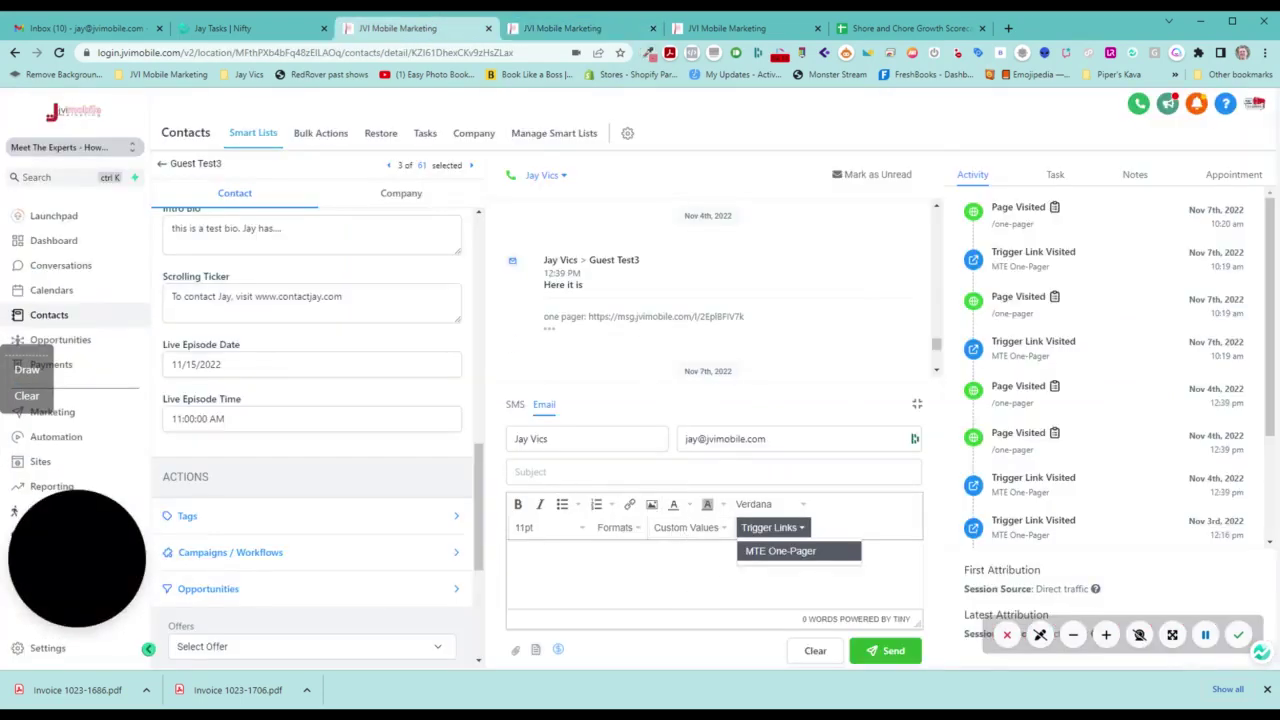
click(781, 551)
Step: Copy the one-pager link from the Nov 4th "Here it is" email and open it in a new browser tab
drag(588, 316, 757, 320)
key(ctrl+c)
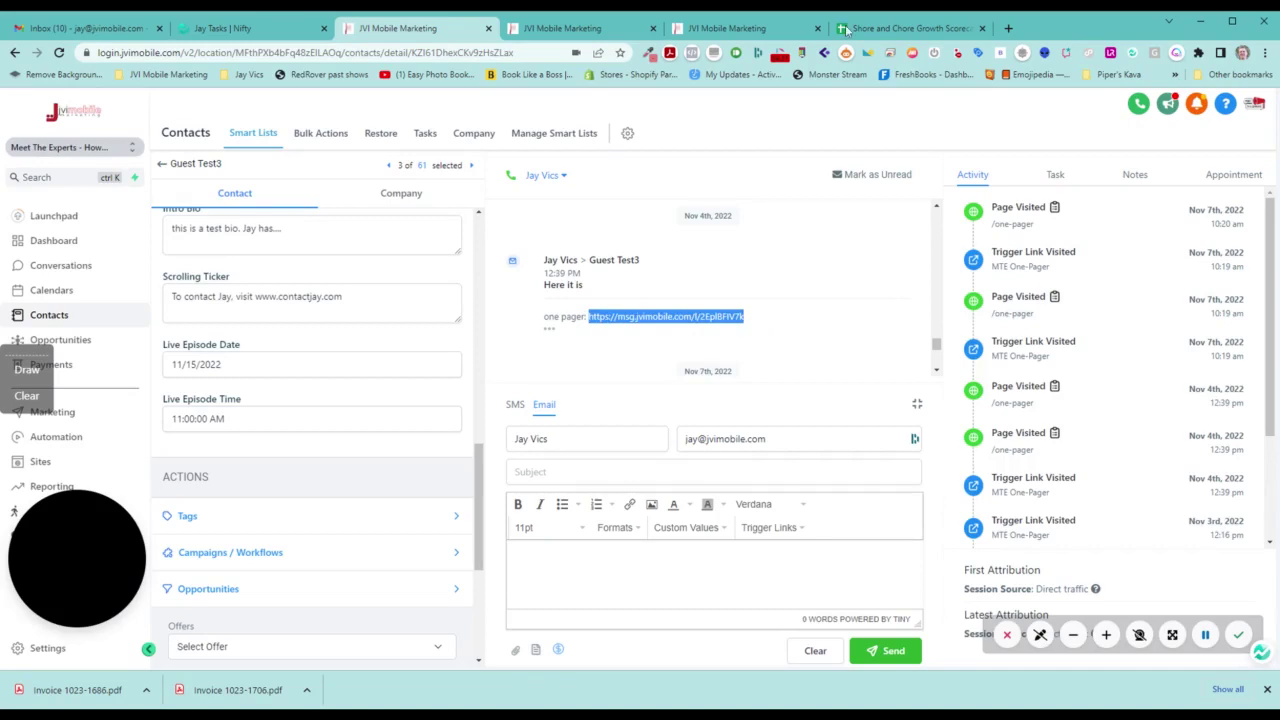
click(1008, 28)
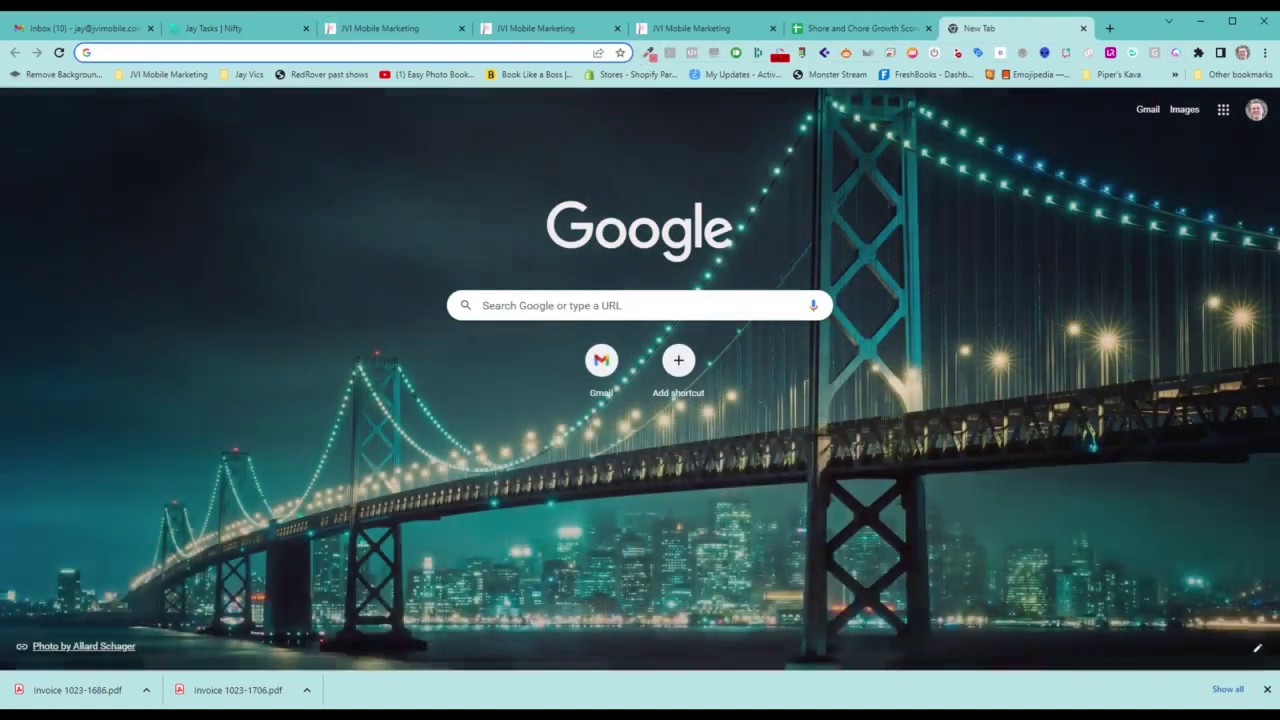
key(ctrl+v)
key(Return)
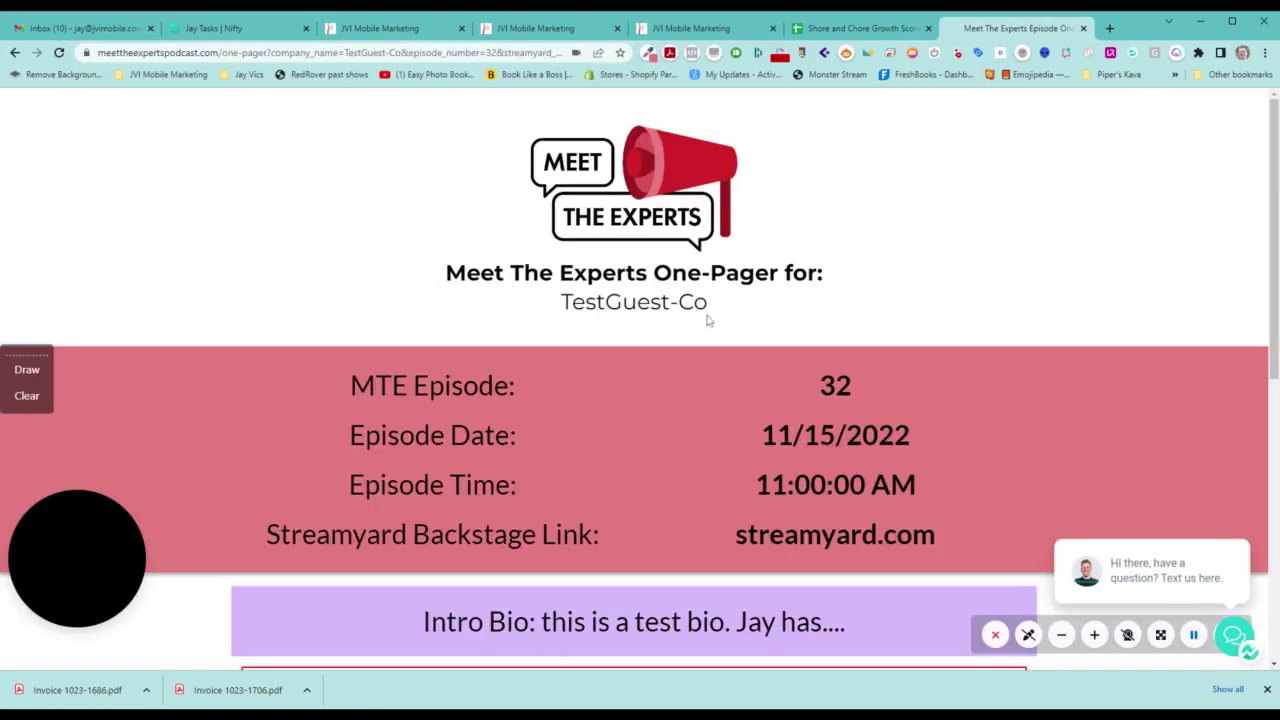
Step: Review the guest's one-pager: company name, episode number, date, time, backstage link, intro bio, interview questions and scrolling ticker
drag(572, 302, 679, 302)
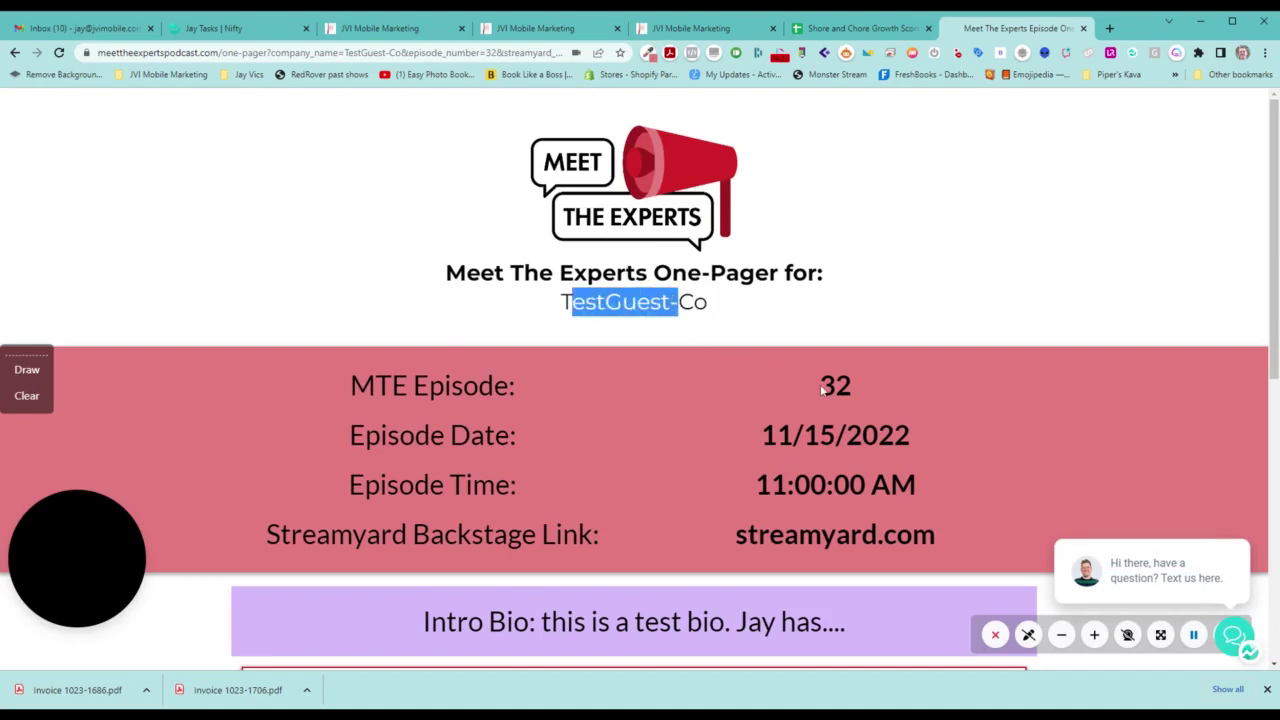
drag(821, 390, 868, 400)
drag(794, 435, 896, 435)
drag(812, 484, 892, 484)
drag(768, 535, 822, 535)
scroll(675, 500, down, 1)
drag(612, 484, 846, 484)
scroll(602, 425, down, 2)
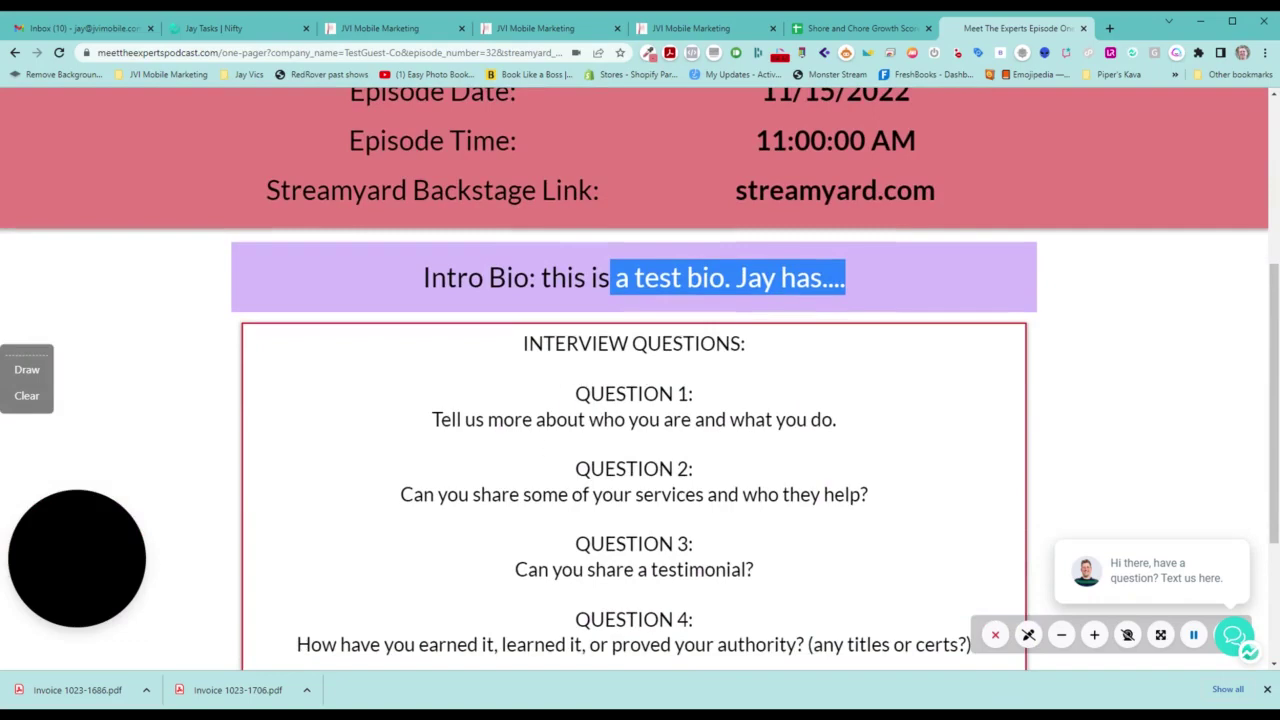
scroll(663, 441, down, 2)
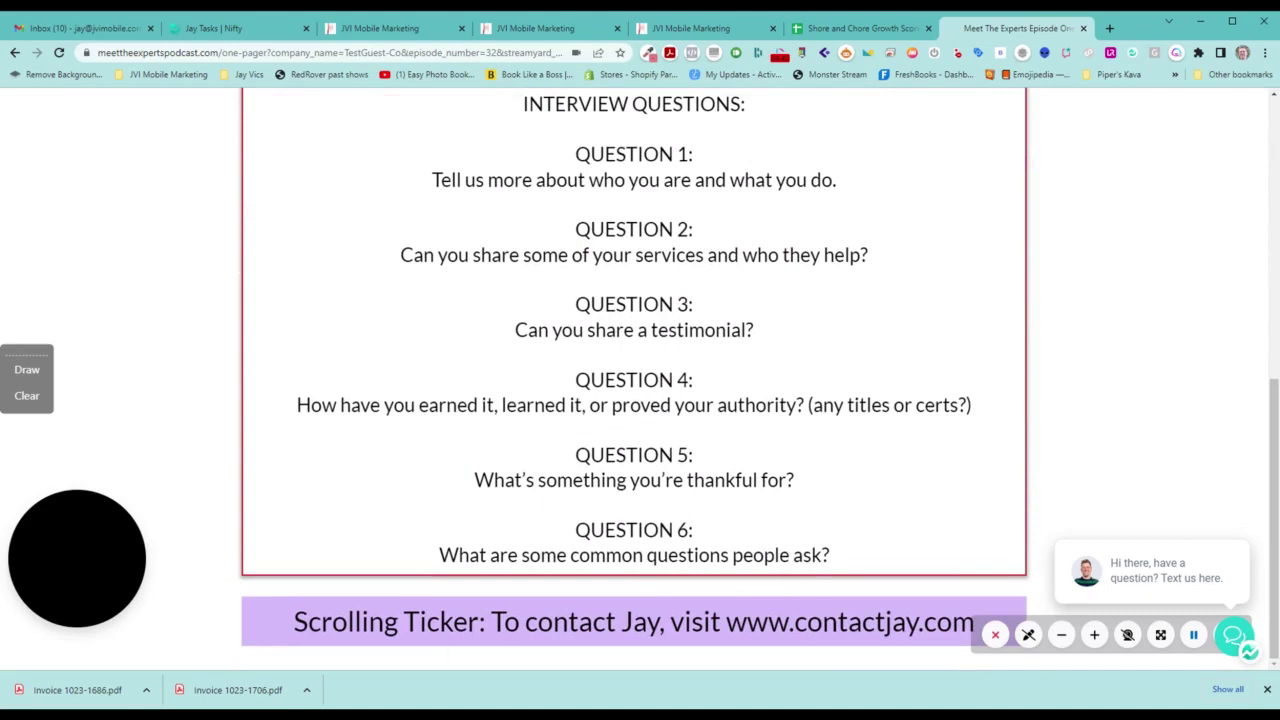
Step: Switch to the one-pager in the page builder and examine the placeholders for company name and episode number, date and time
click(545, 30)
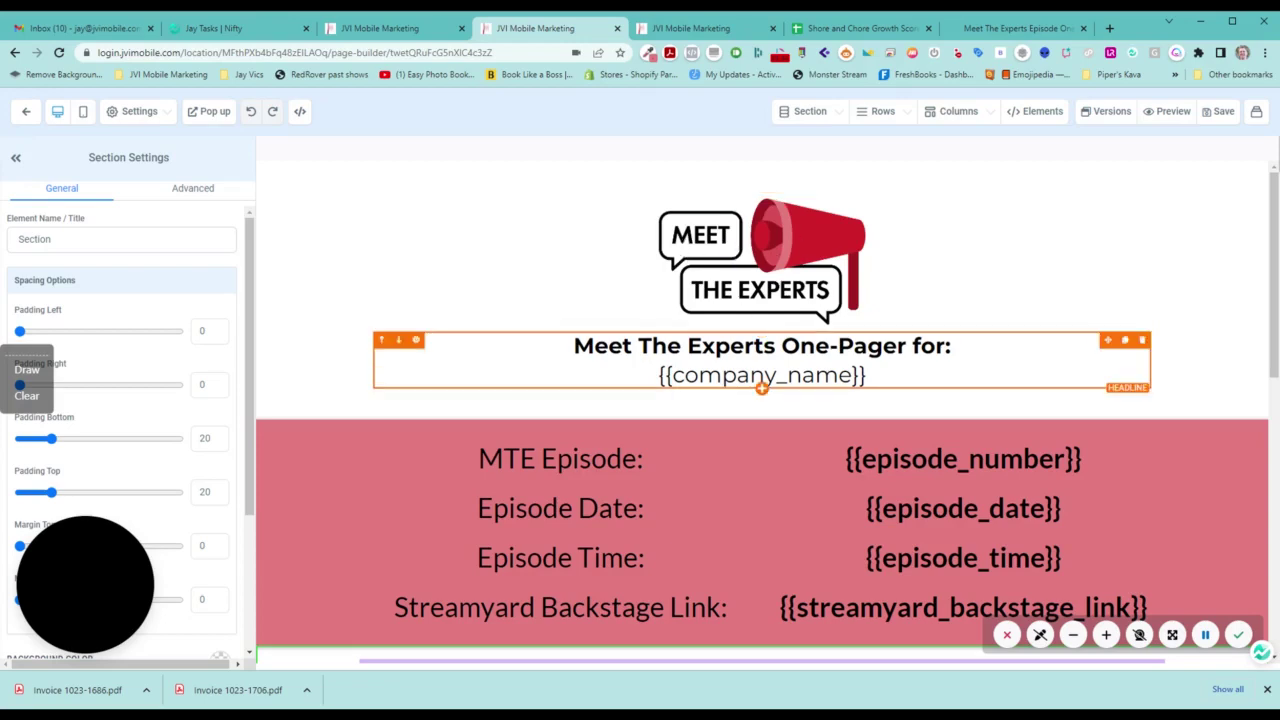
drag(594, 346, 952, 346)
click(661, 375)
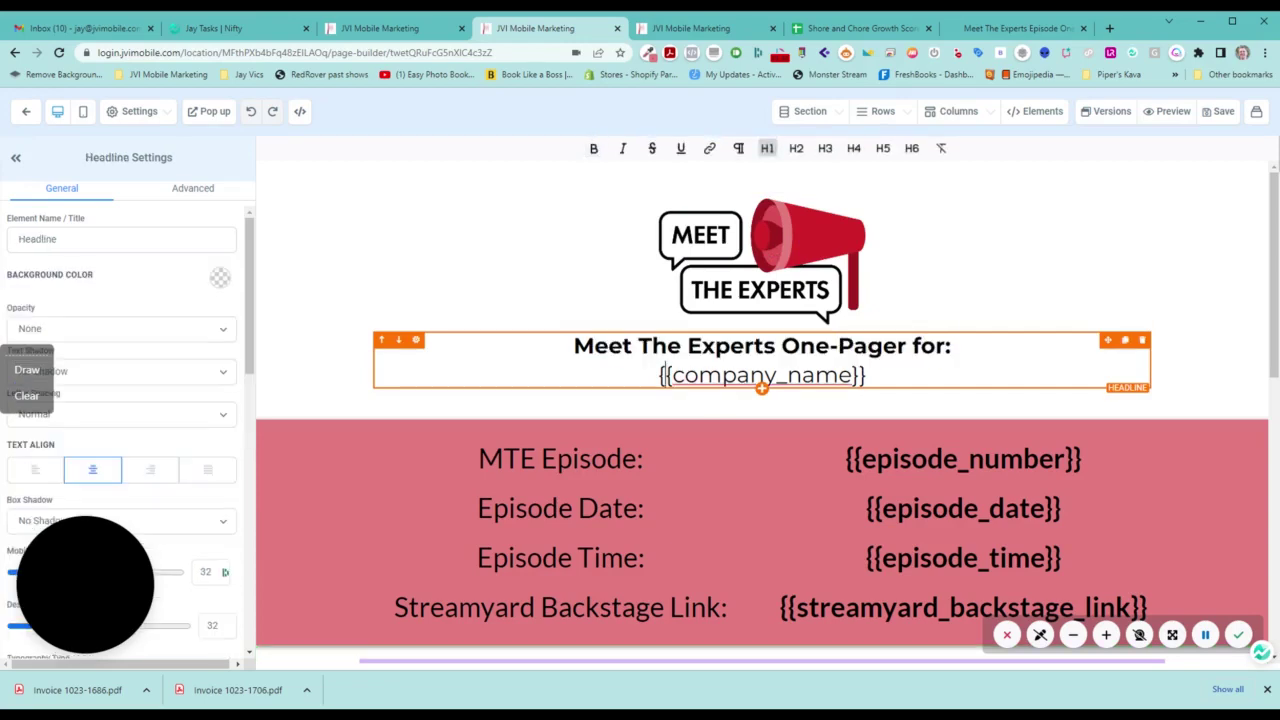
drag(659, 375, 866, 375)
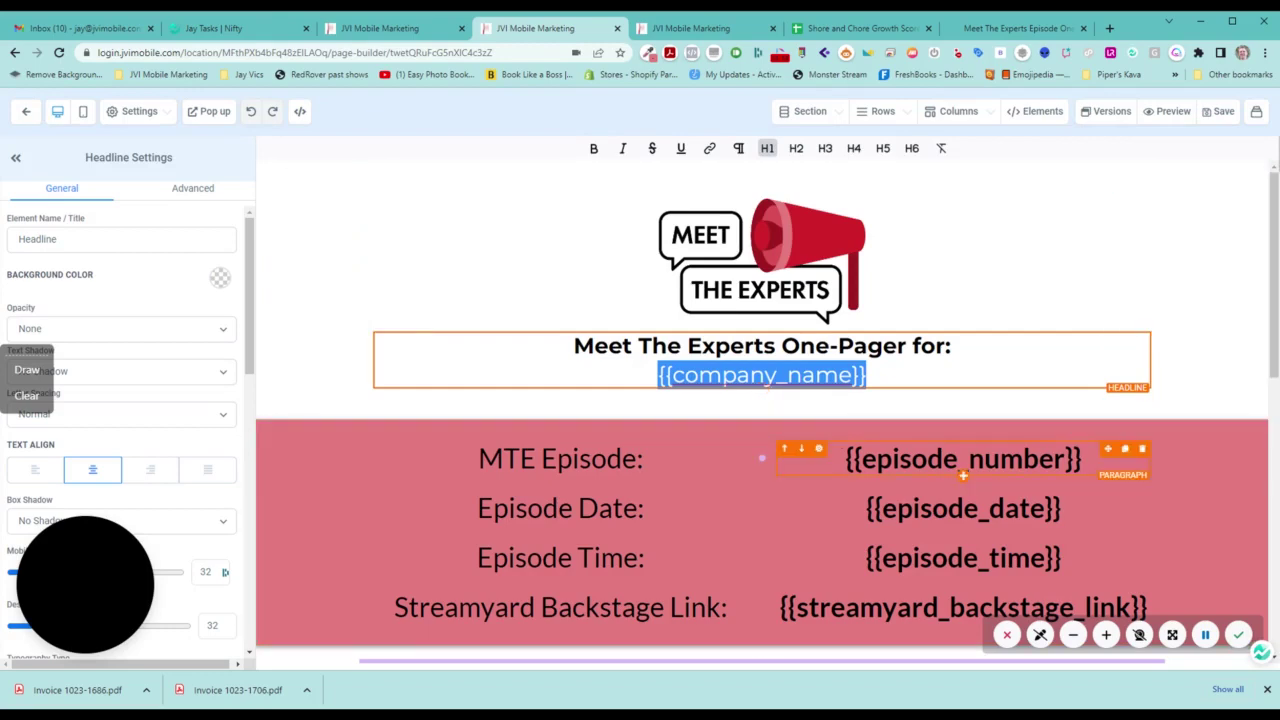
drag(846, 459, 1082, 459)
drag(873, 508, 1044, 508)
drag(919, 558, 1030, 558)
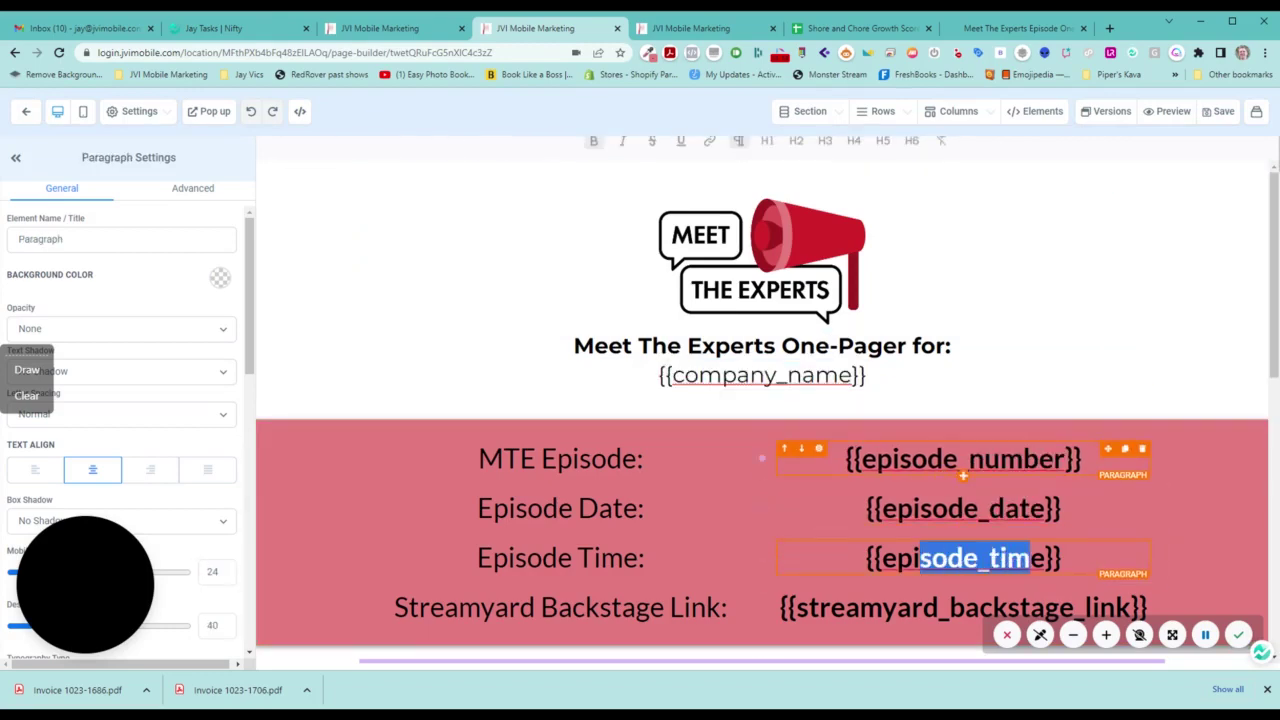
Step: Examine the intro bio and scrolling ticker placeholders and the fixed interview questions in the one-pager's page layout
scroll(762, 458, down, 2)
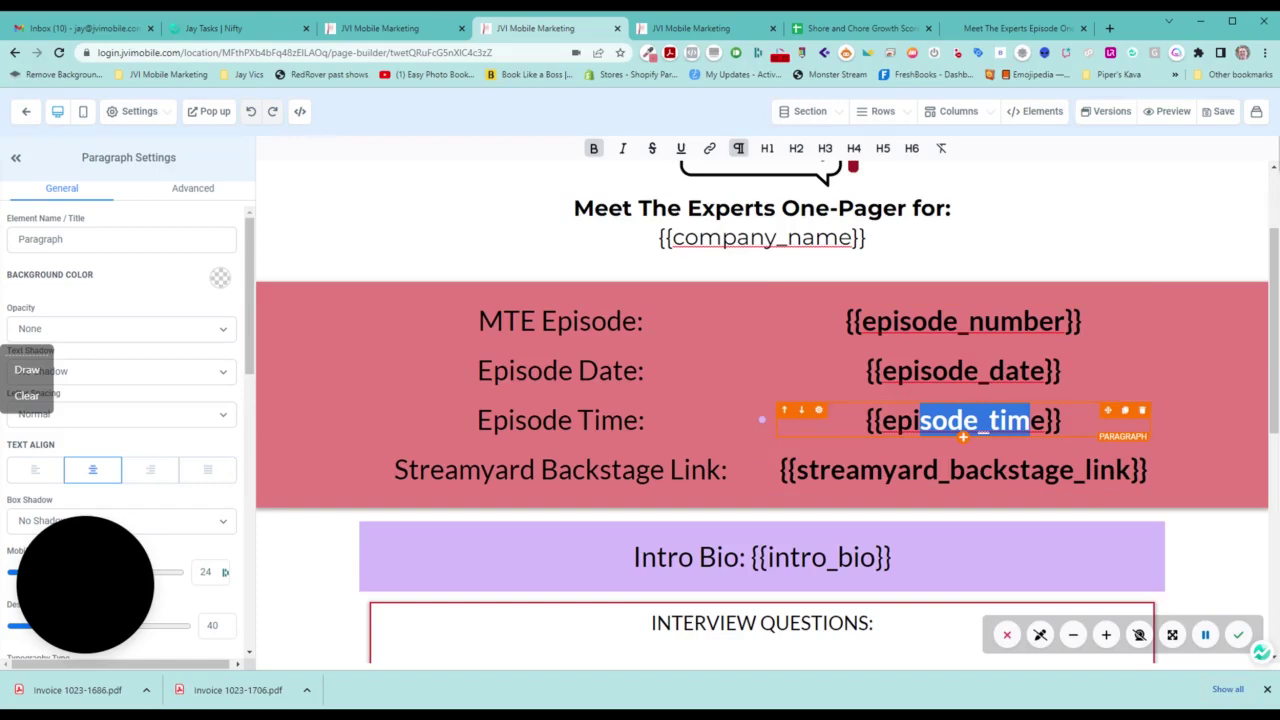
scroll(962, 420, down, 1)
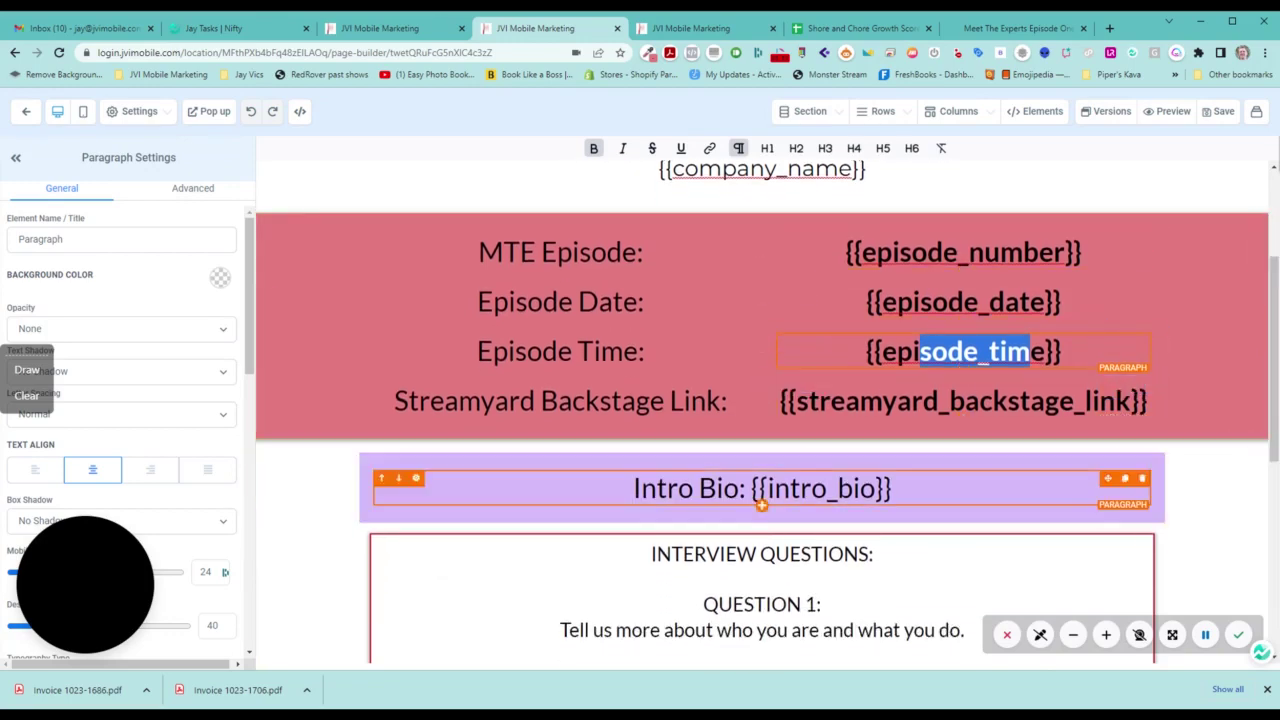
scroll(762, 480, down, 1)
drag(698, 420, 892, 420)
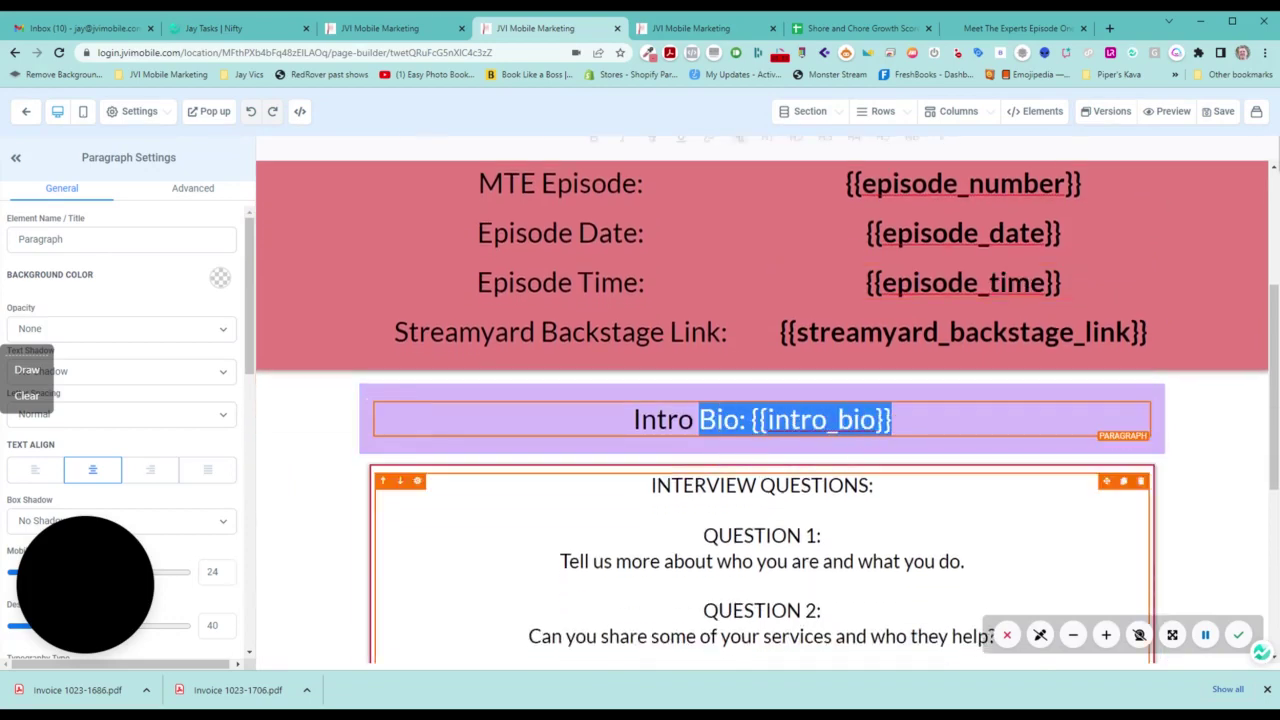
scroll(775, 585, down, 6)
drag(755, 608, 966, 608)
scroll(966, 608, up, 1)
scroll(762, 400, up, 1)
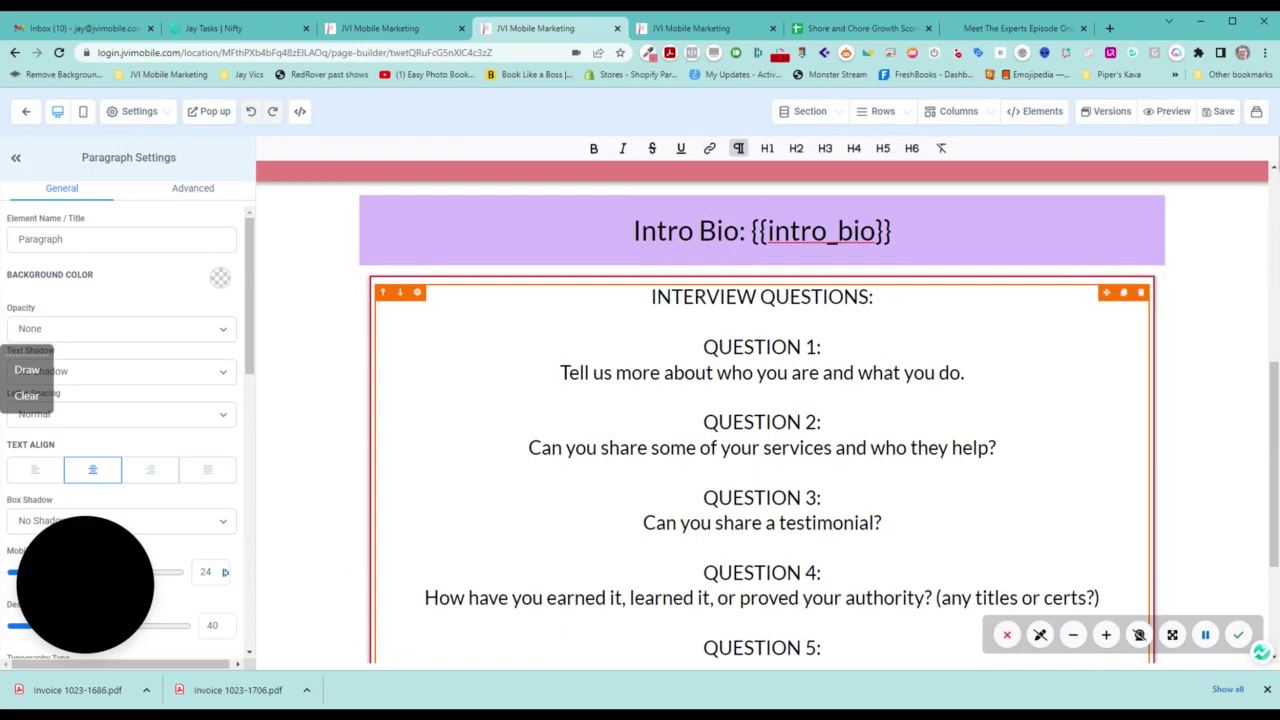
drag(651, 297, 821, 572)
scroll(821, 572, down, 2)
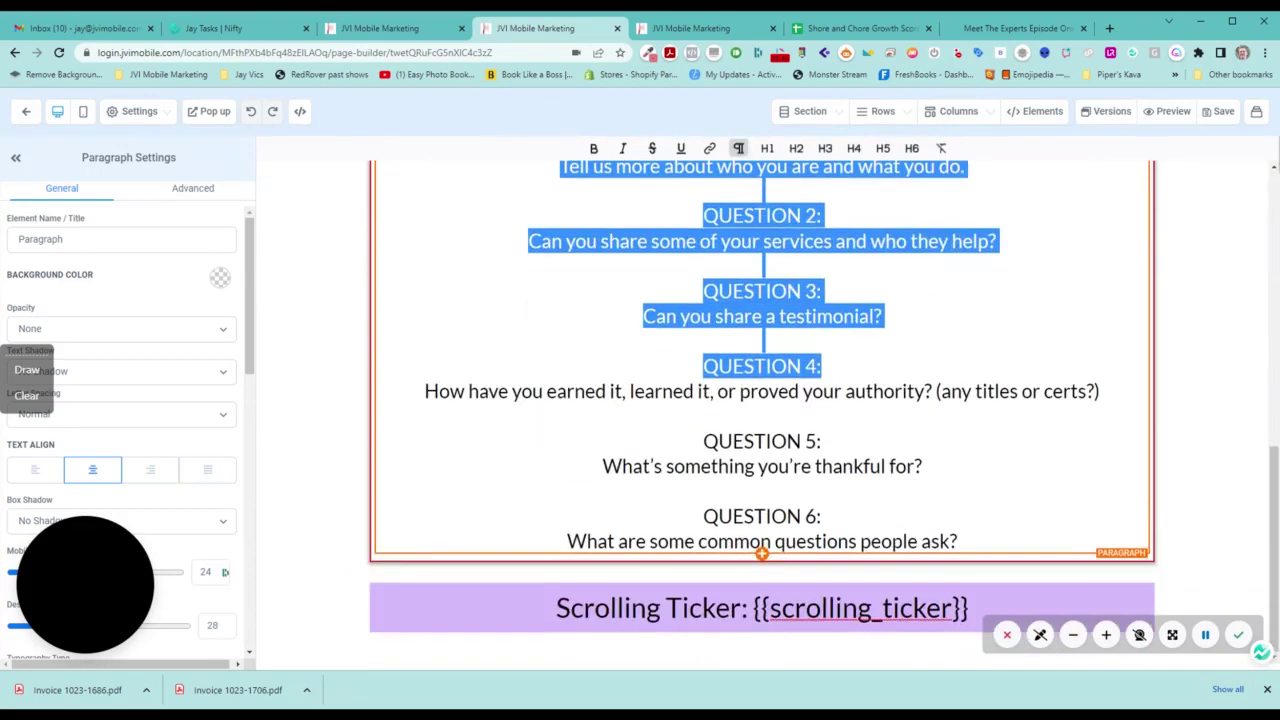
scroll(762, 400, up, 2)
scroll(762, 400, up, 3)
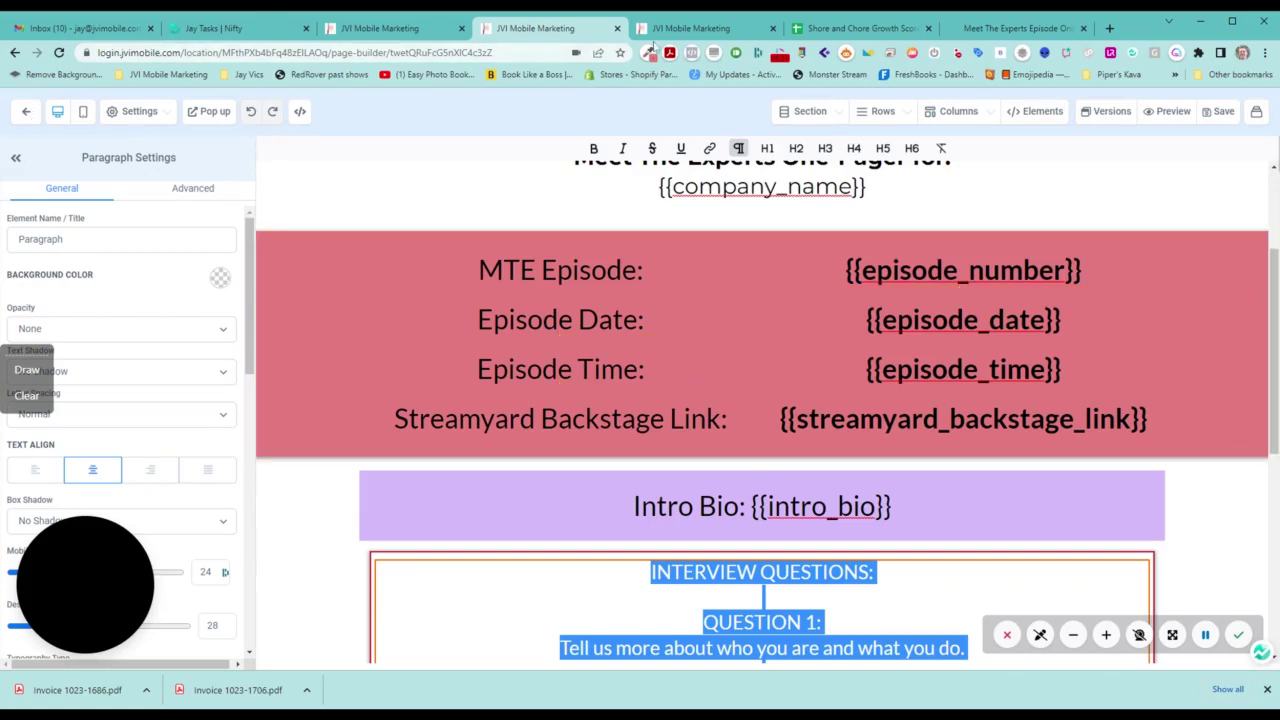
Step: Leave the page builder and return to the One Pager step of the Meet The Experts Booking funnel
click(690, 28)
click(397, 30)
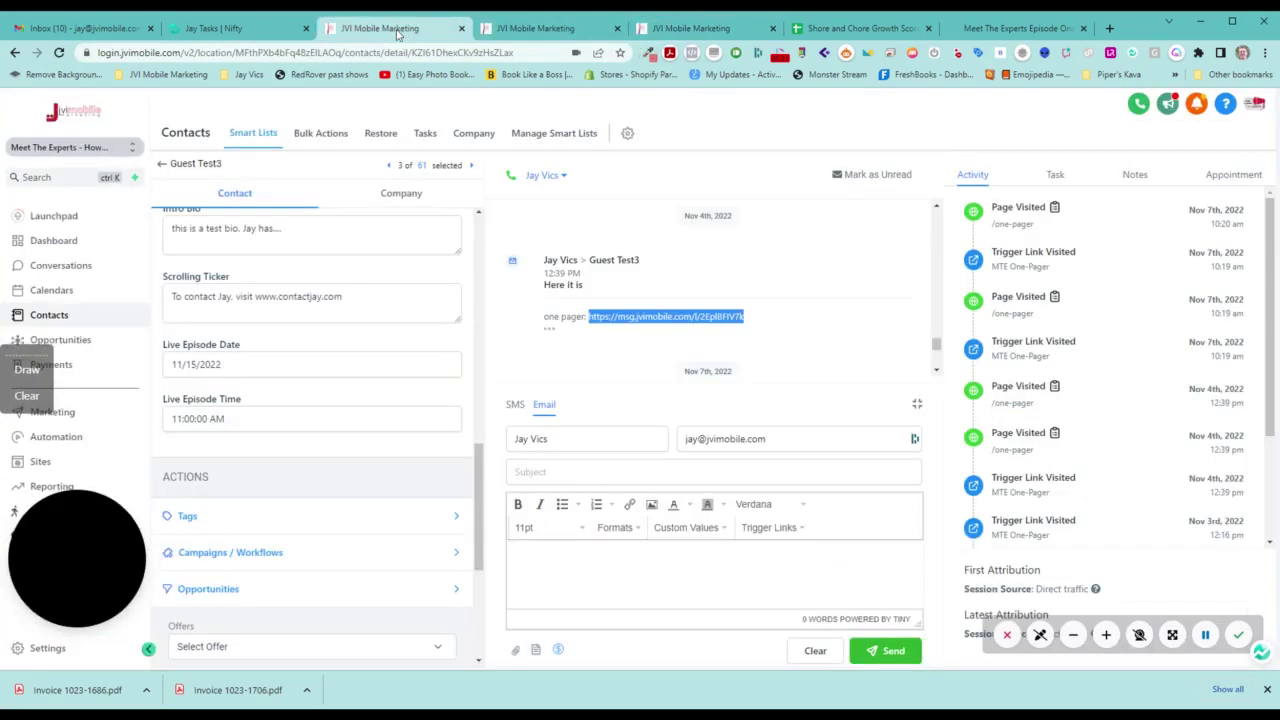
click(510, 28)
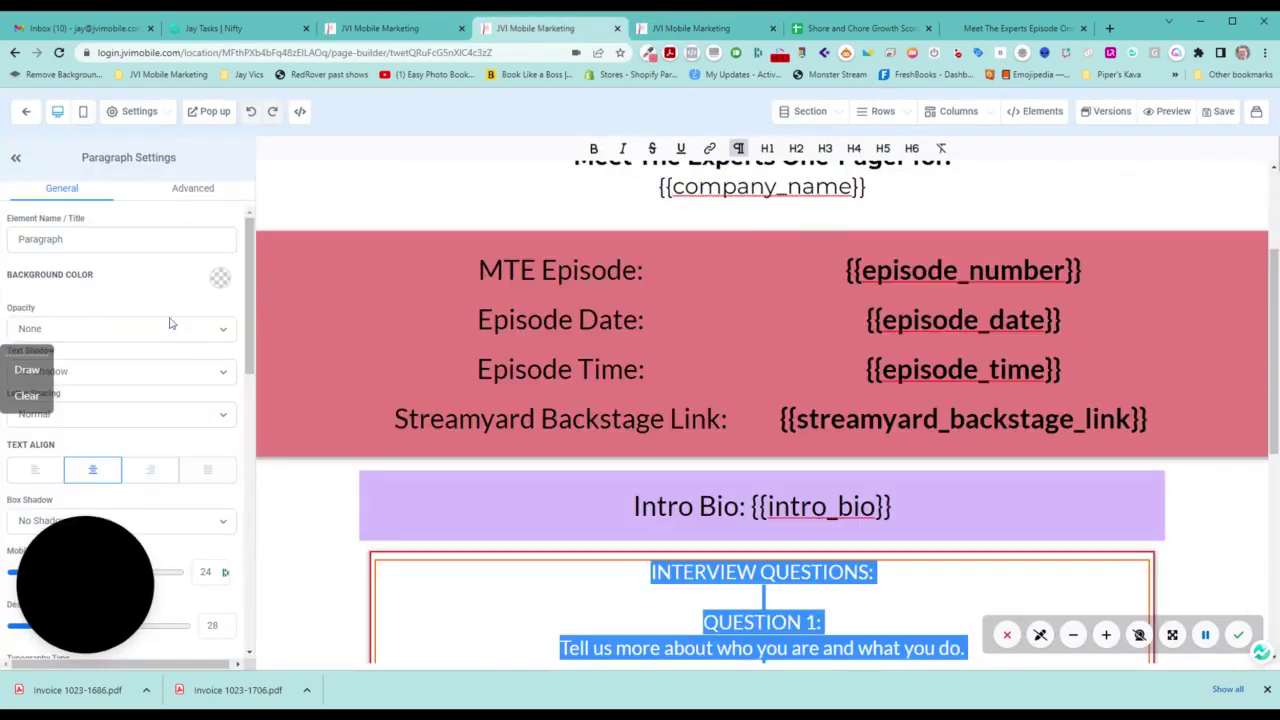
click(30, 116)
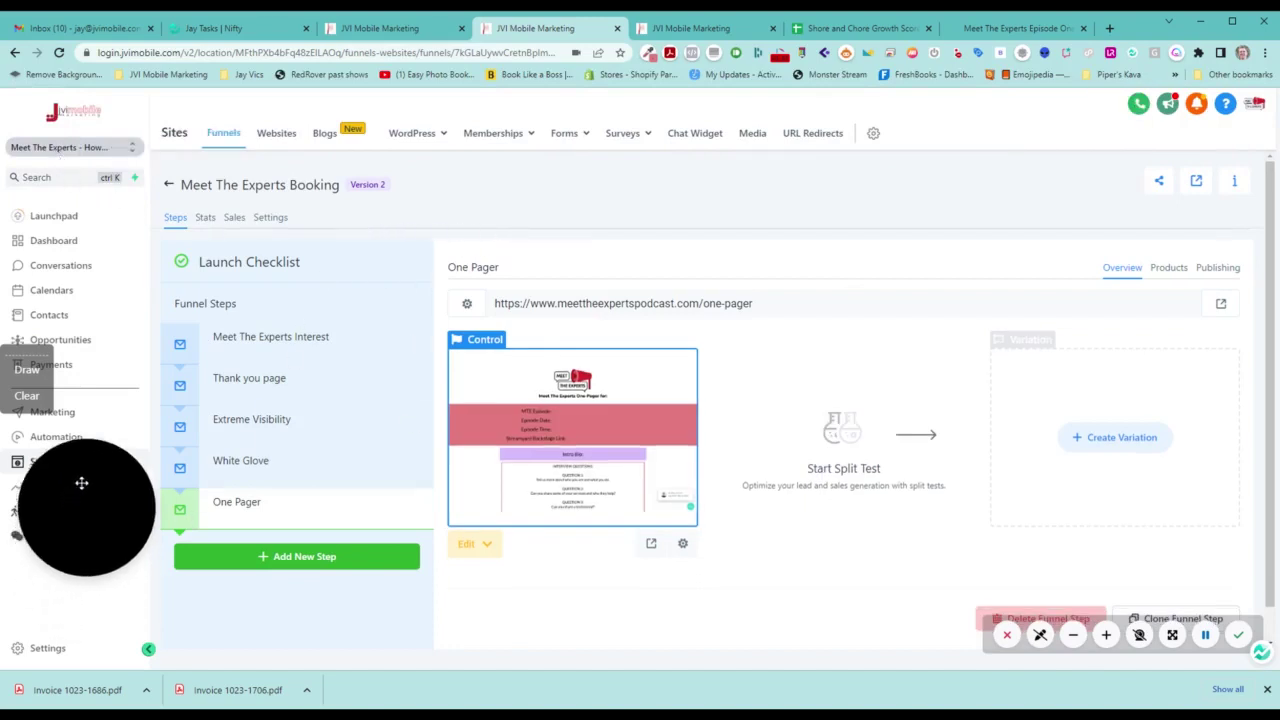
Step: Look through the custom fields list in the account settings, and return to the Meet The Experts Booking funnel
click(40, 648)
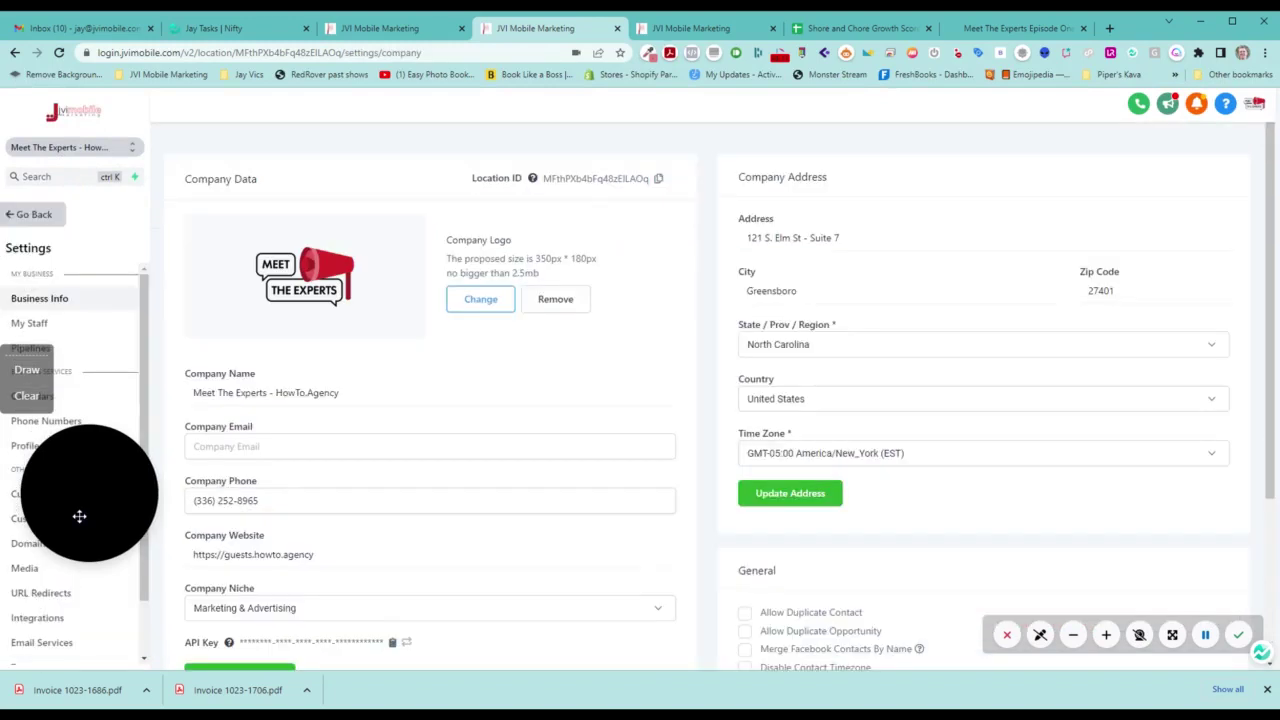
drag(66, 506, 156, 449)
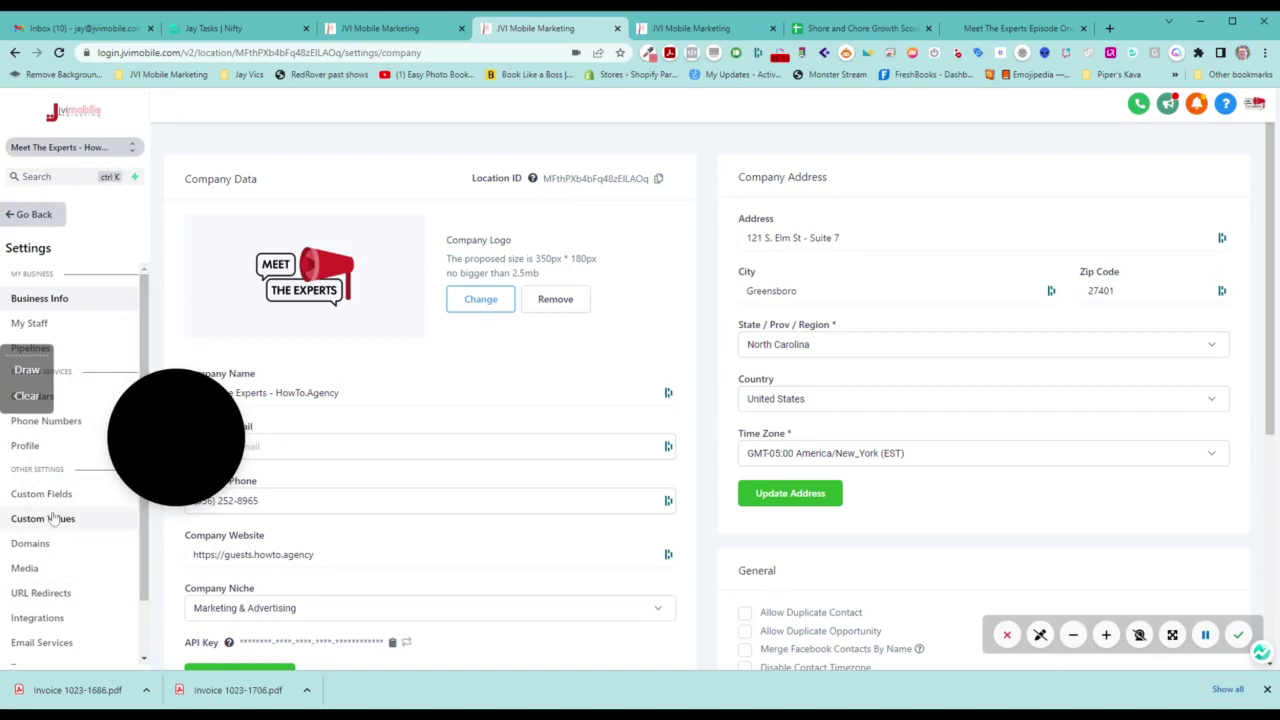
scroll(52, 518, down, 2)
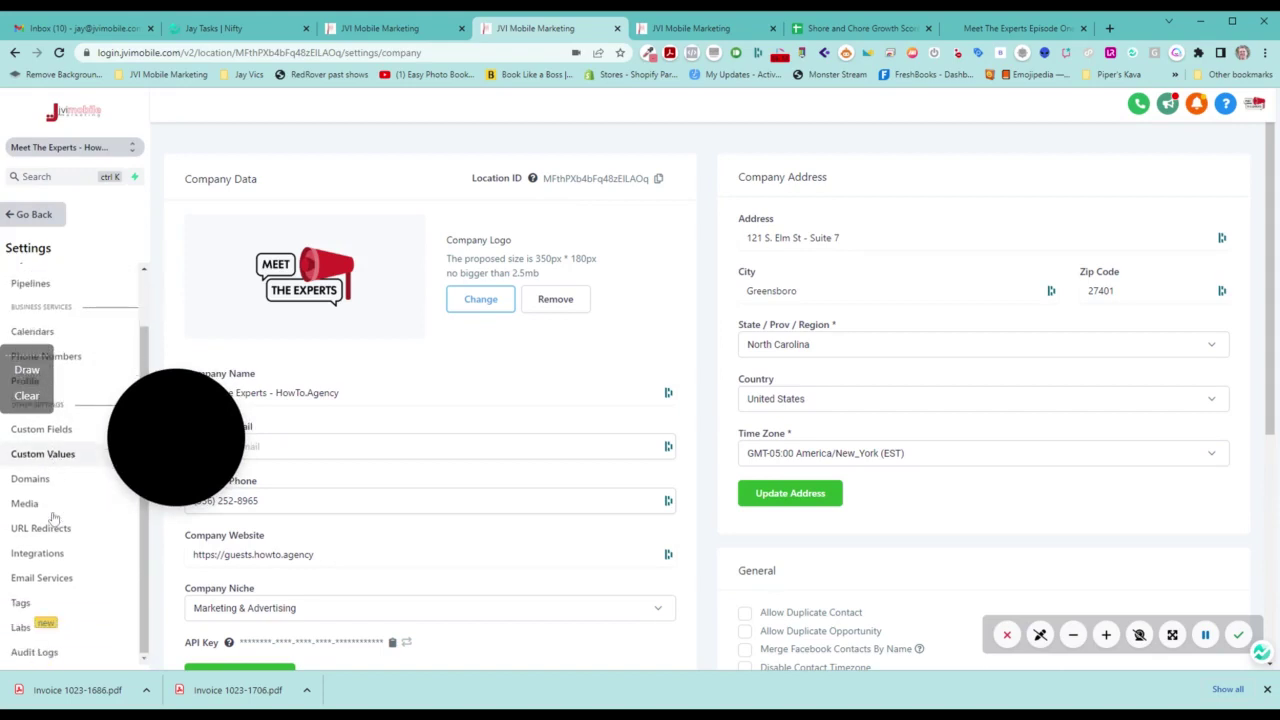
click(51, 438)
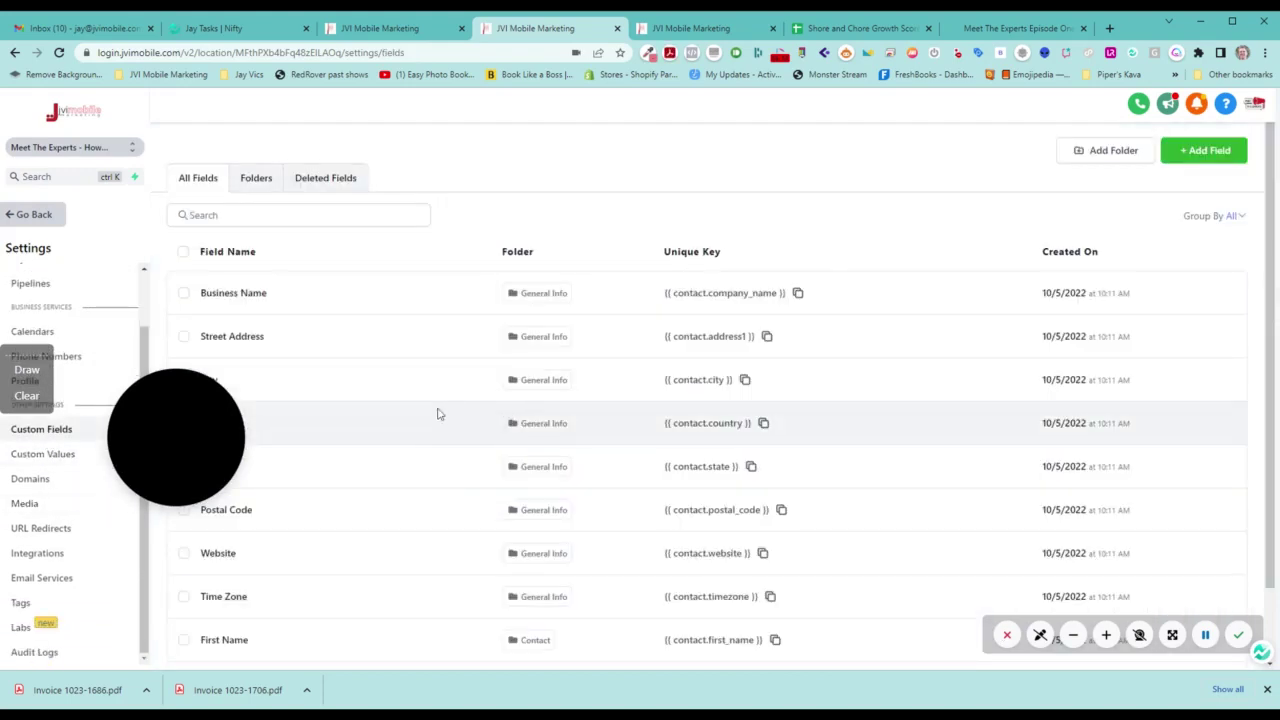
scroll(565, 445, down, 1)
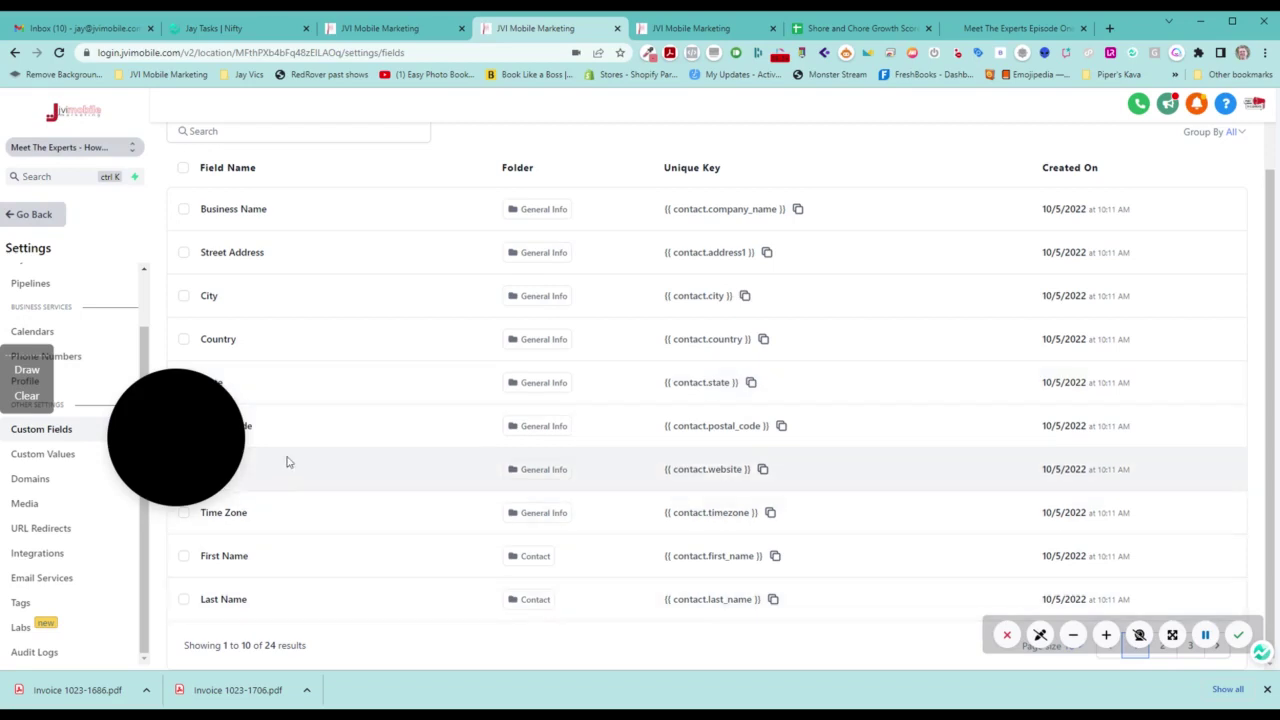
scroll(463, 464, up, 2)
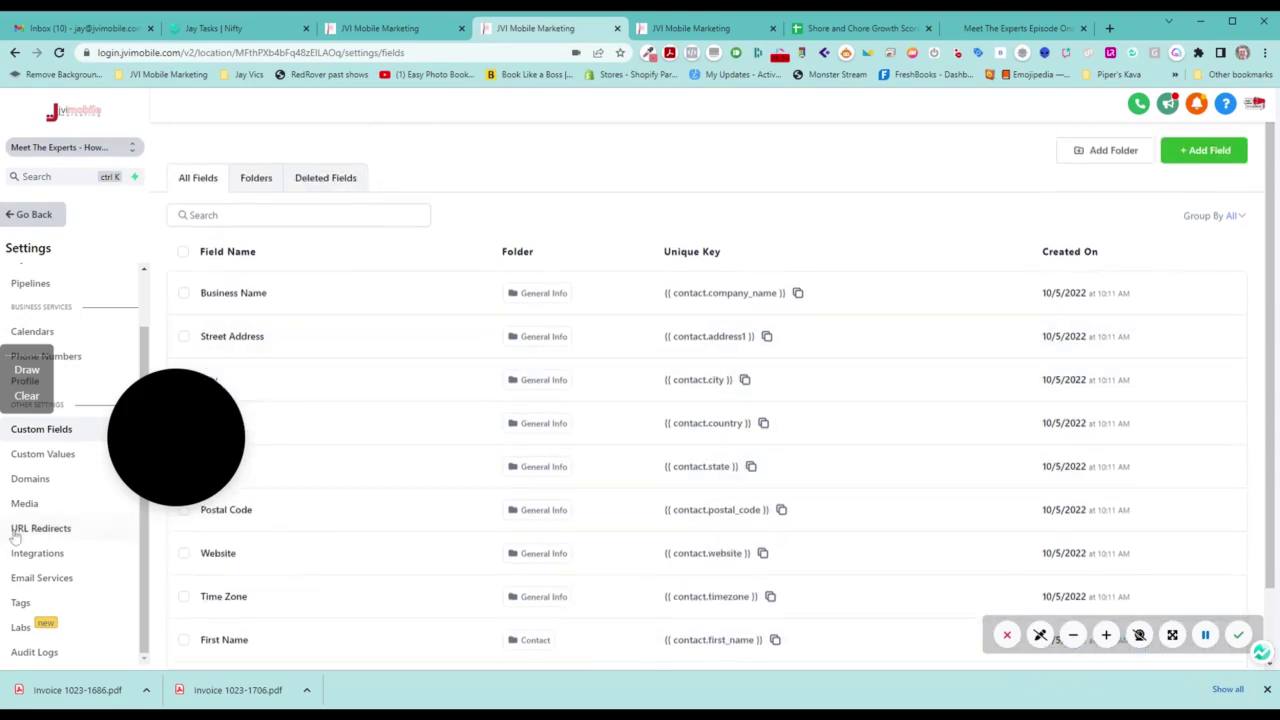
click(20, 216)
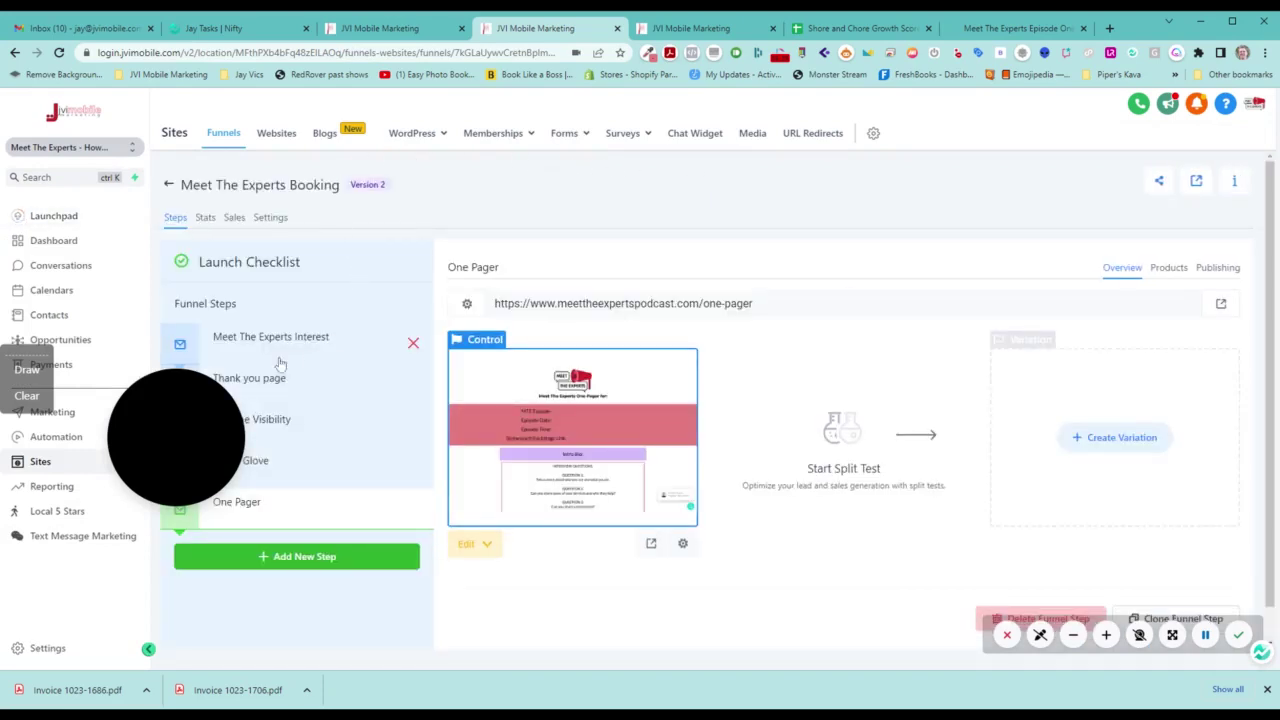
Step: Display the marketing trigger links, open the MTE One-Pager link's URL in a separate tab, and return to the list
click(55, 412)
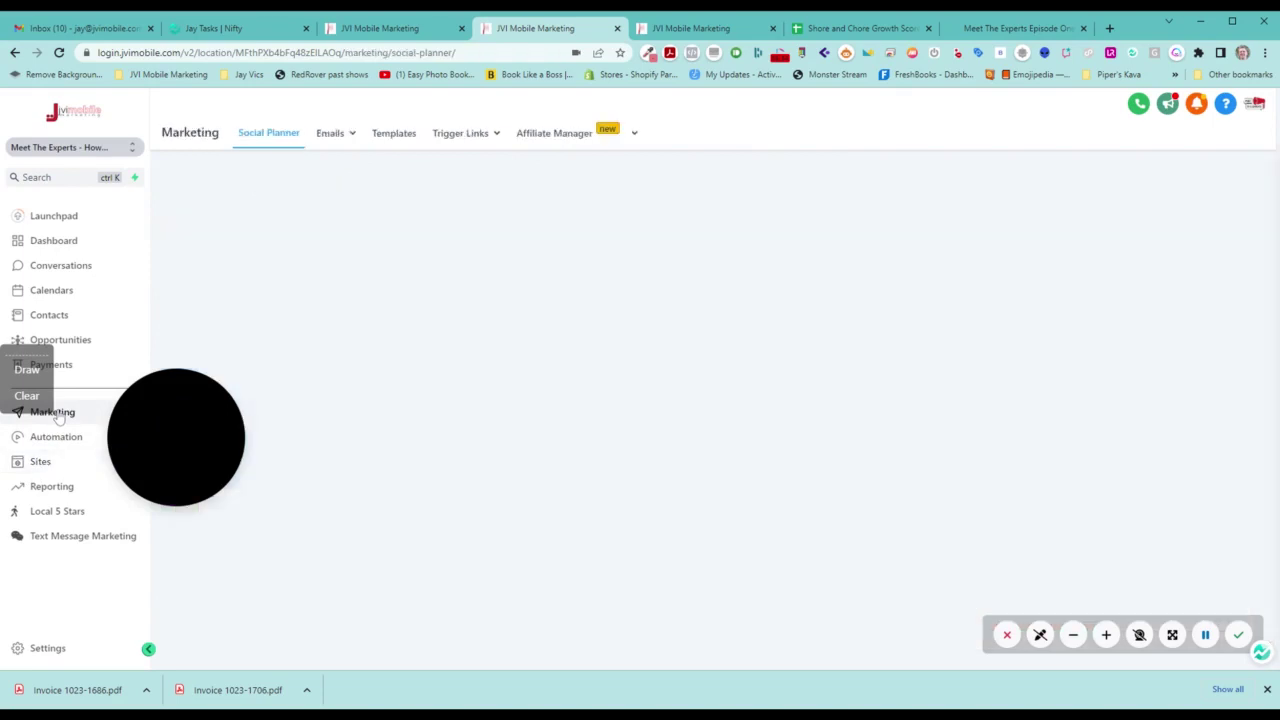
mouse_move(471, 134)
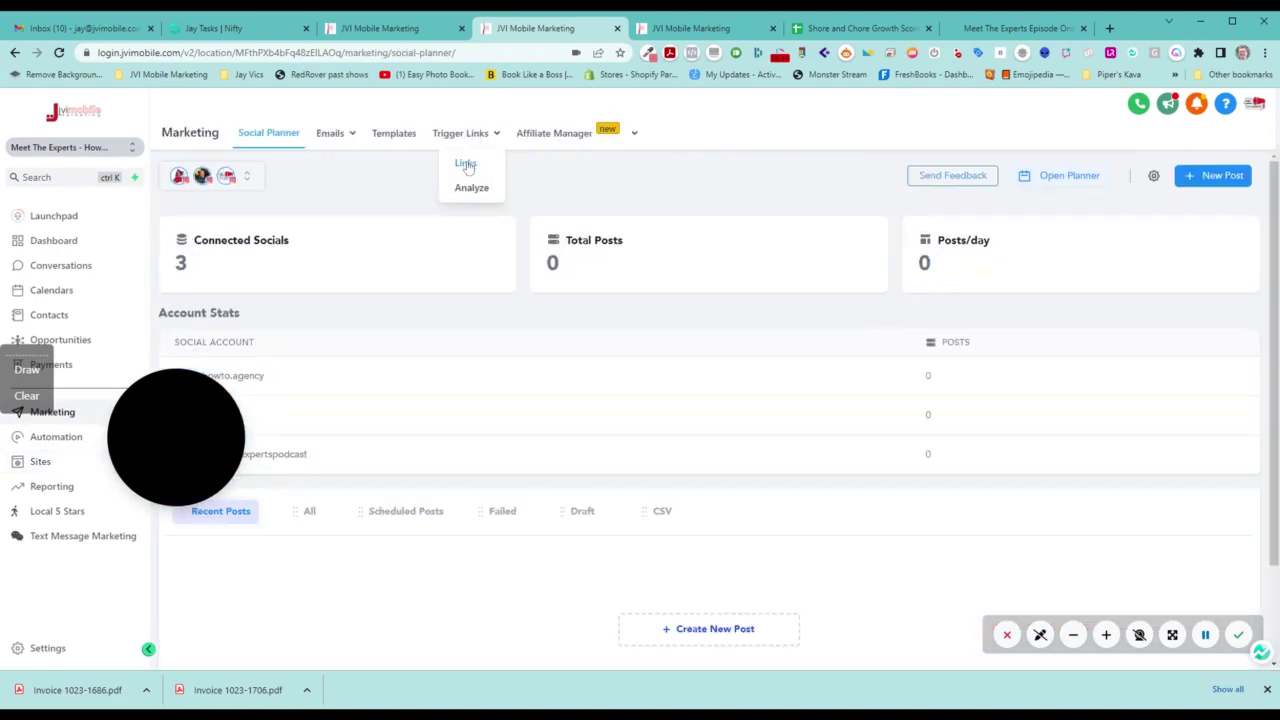
click(466, 163)
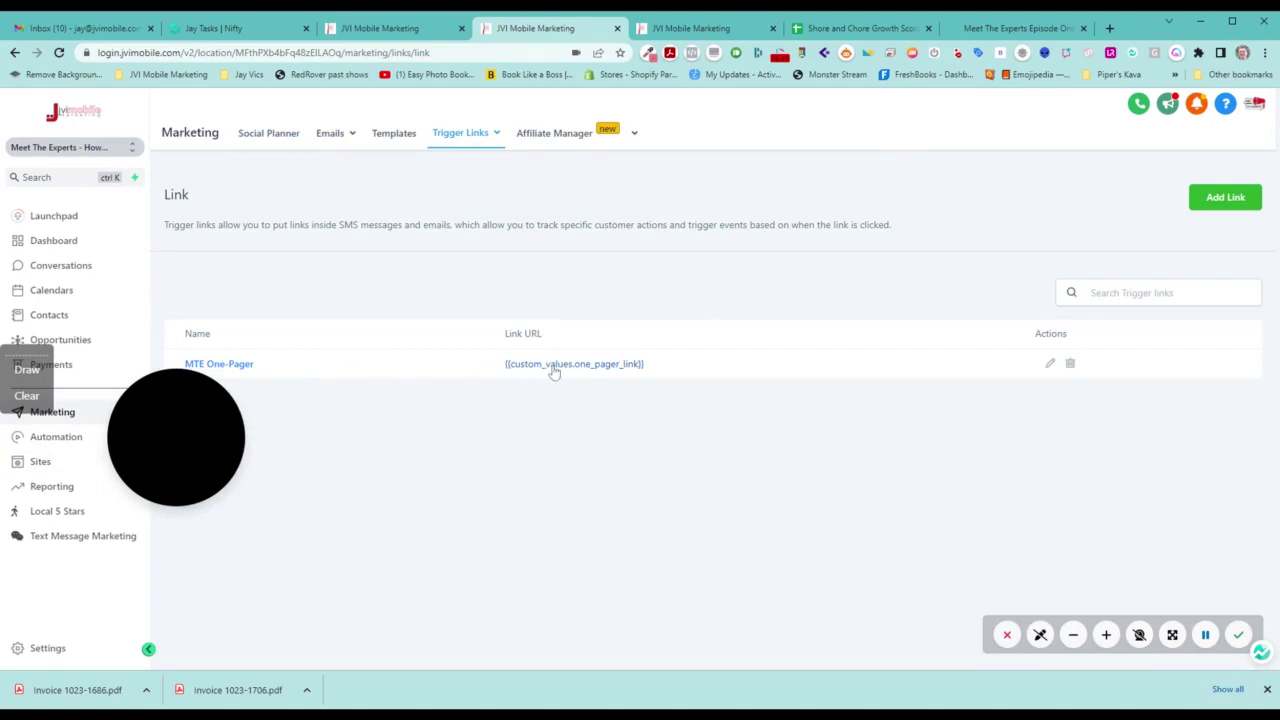
click(600, 365)
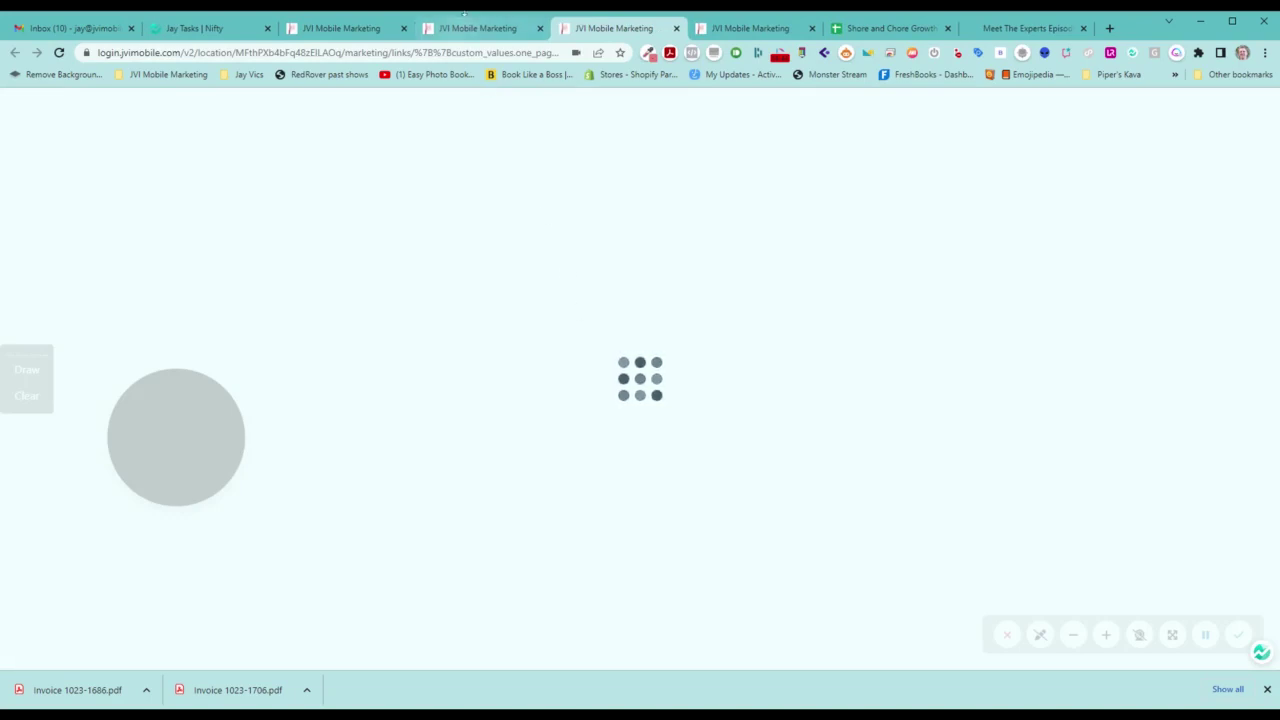
click(481, 28)
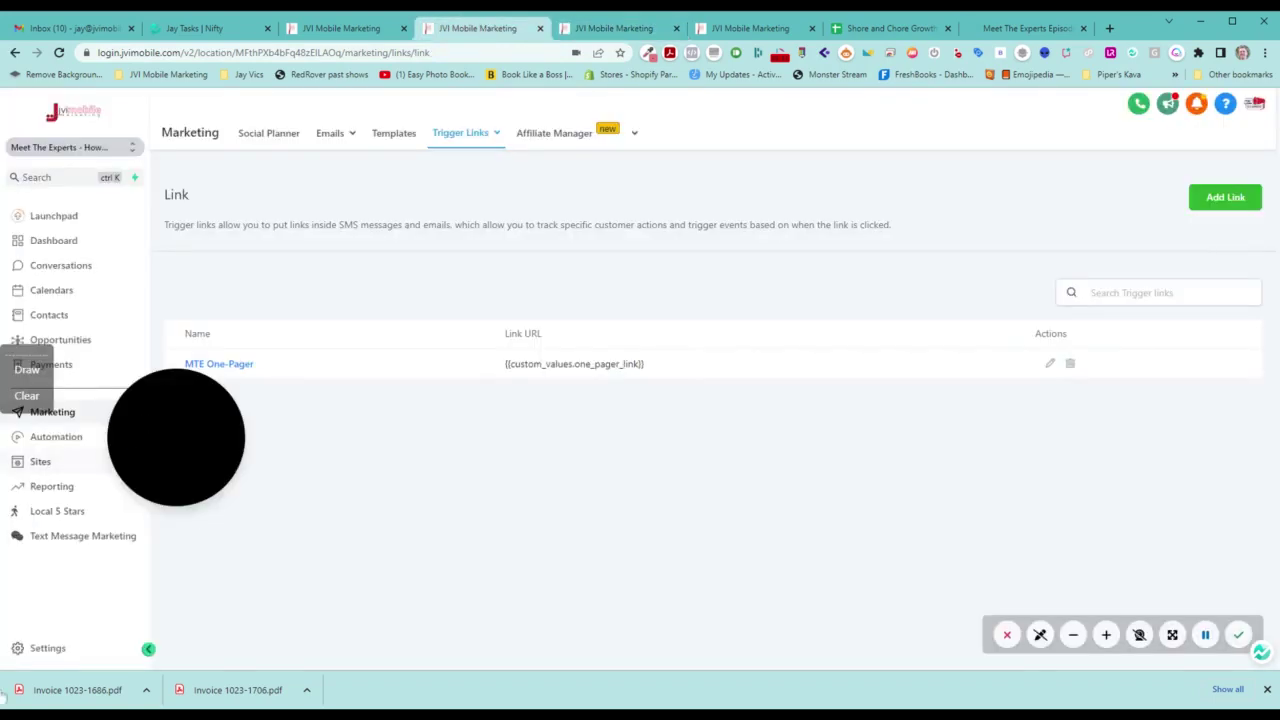
Step: Open the custom values in the account settings and highlight the full URL stored in One Pager Link
click(45, 648)
click(38, 518)
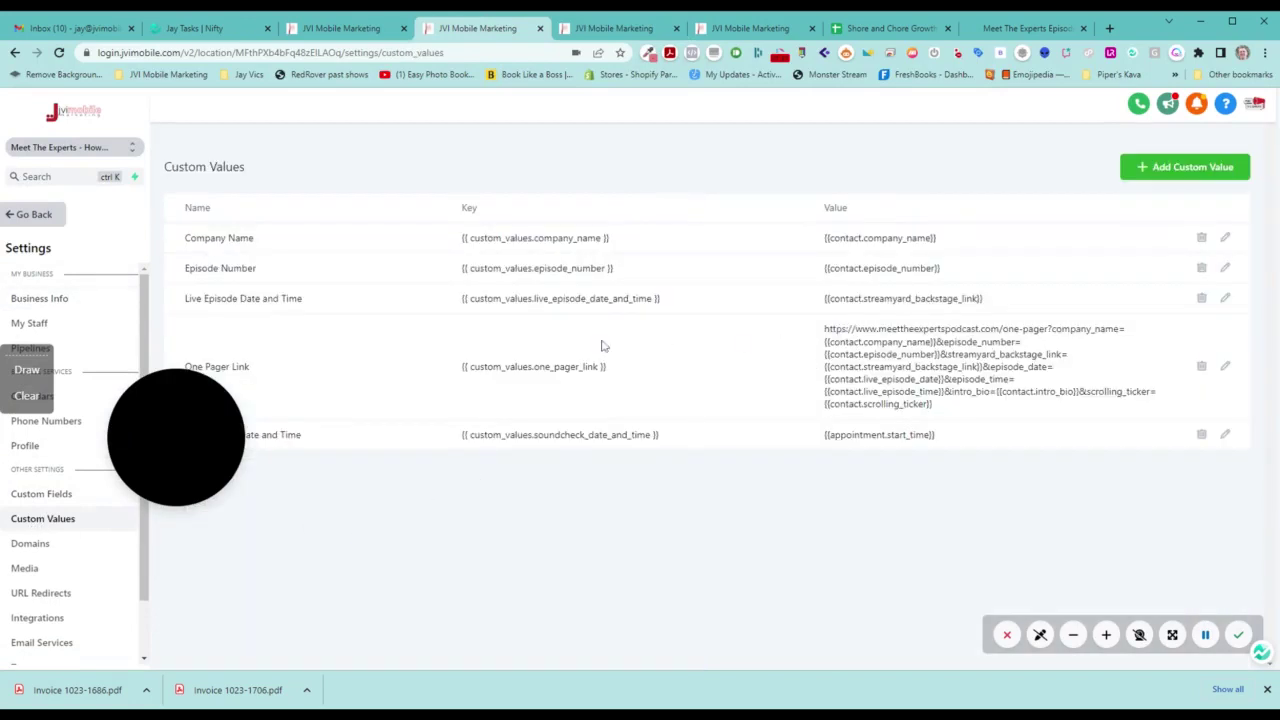
drag(177, 437, 89, 563)
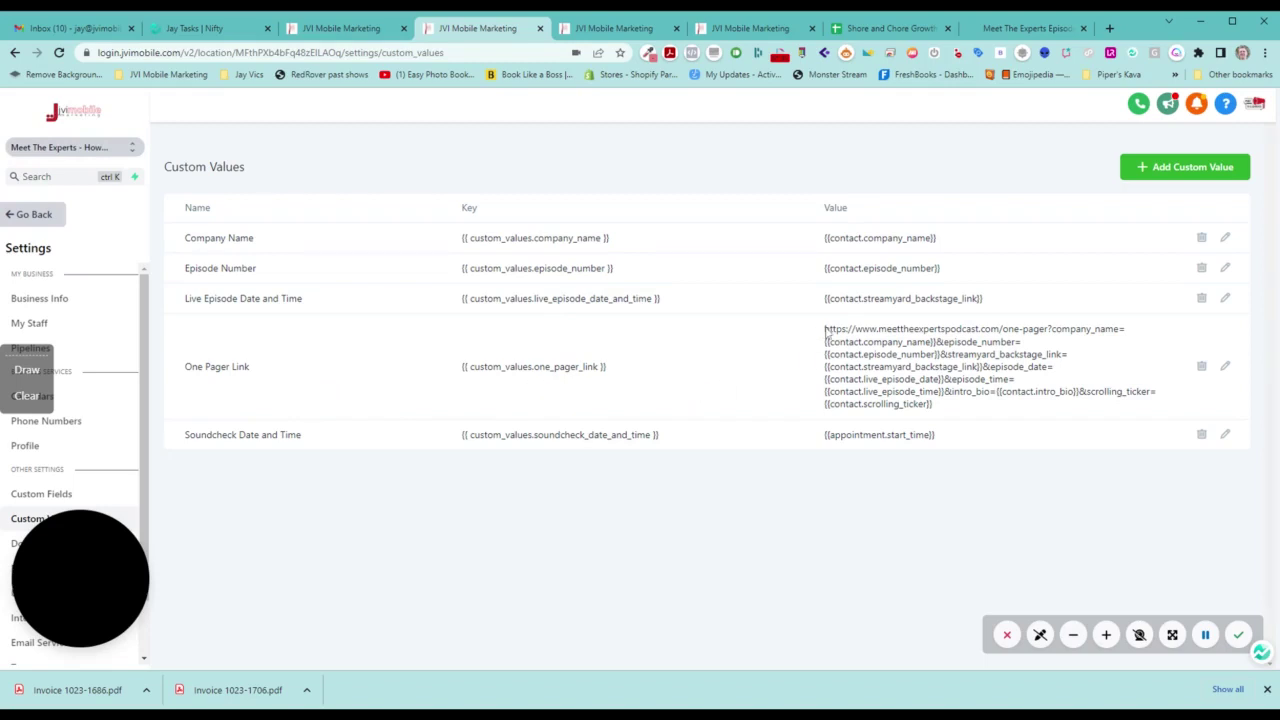
drag(824, 329, 1000, 412)
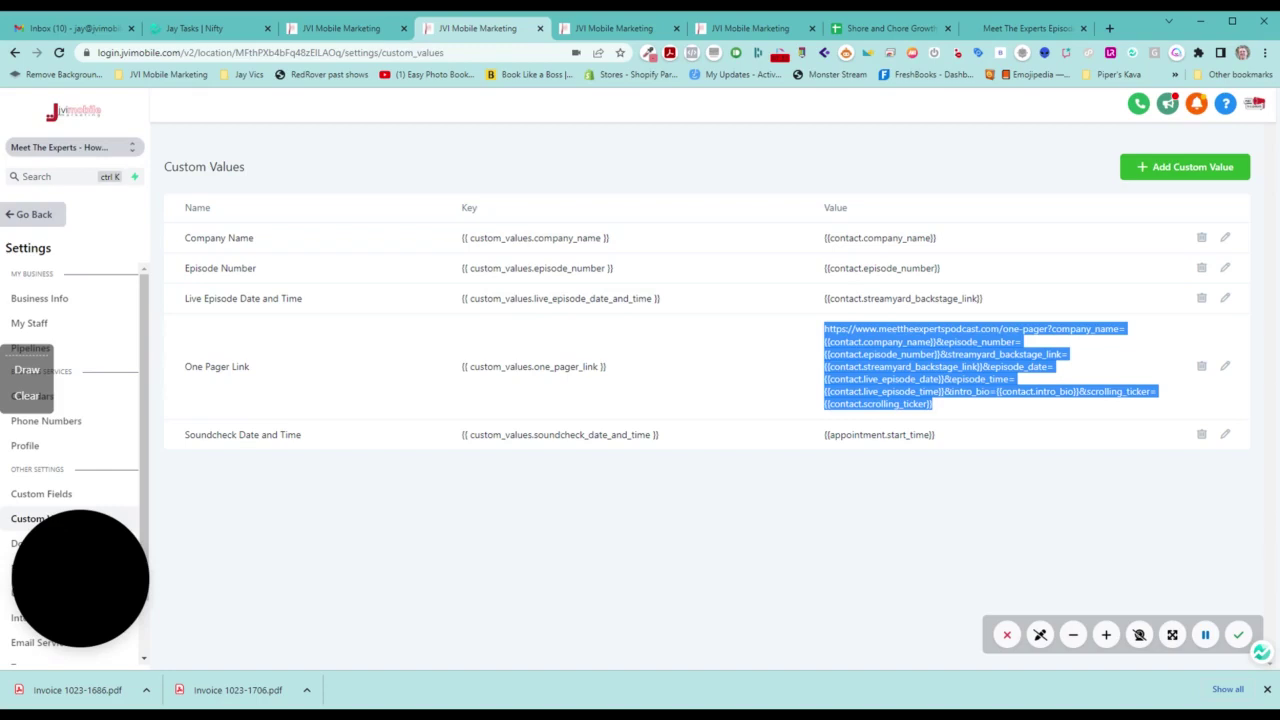
Step: Switch to the tab with the custom fields list and review the MTE folder's fields and their unique keys
click(618, 28)
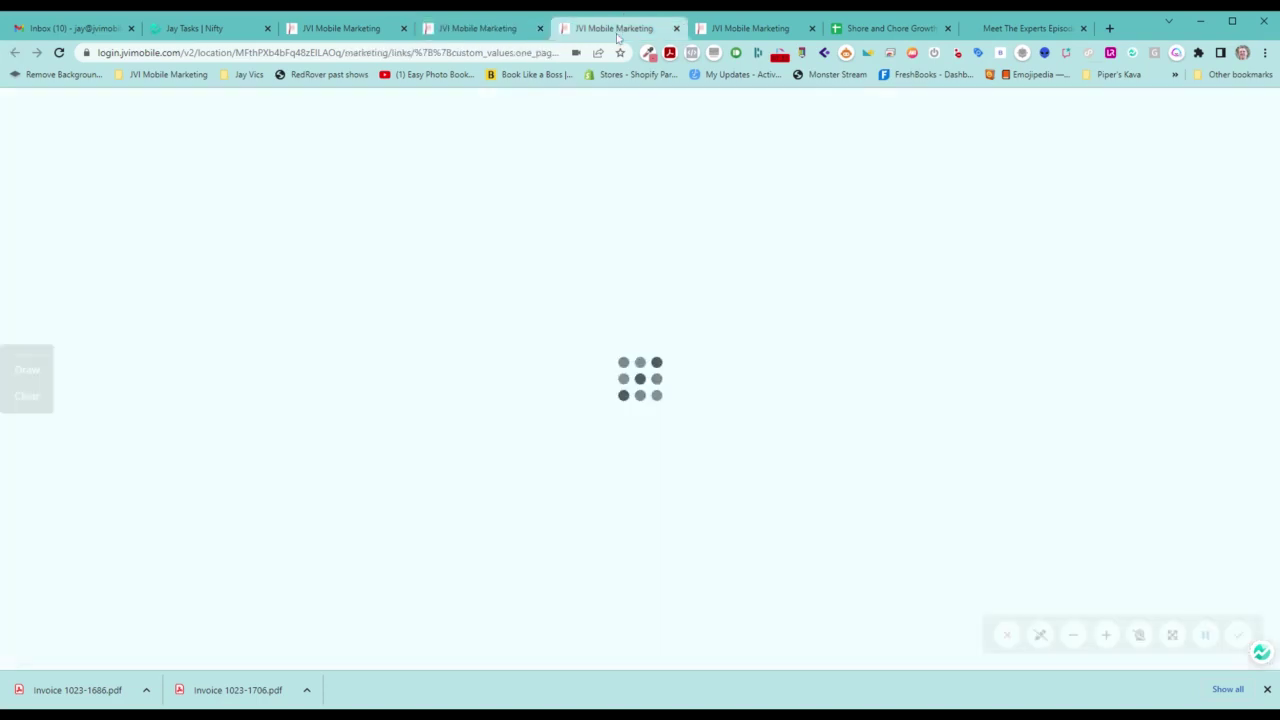
click(341, 28)
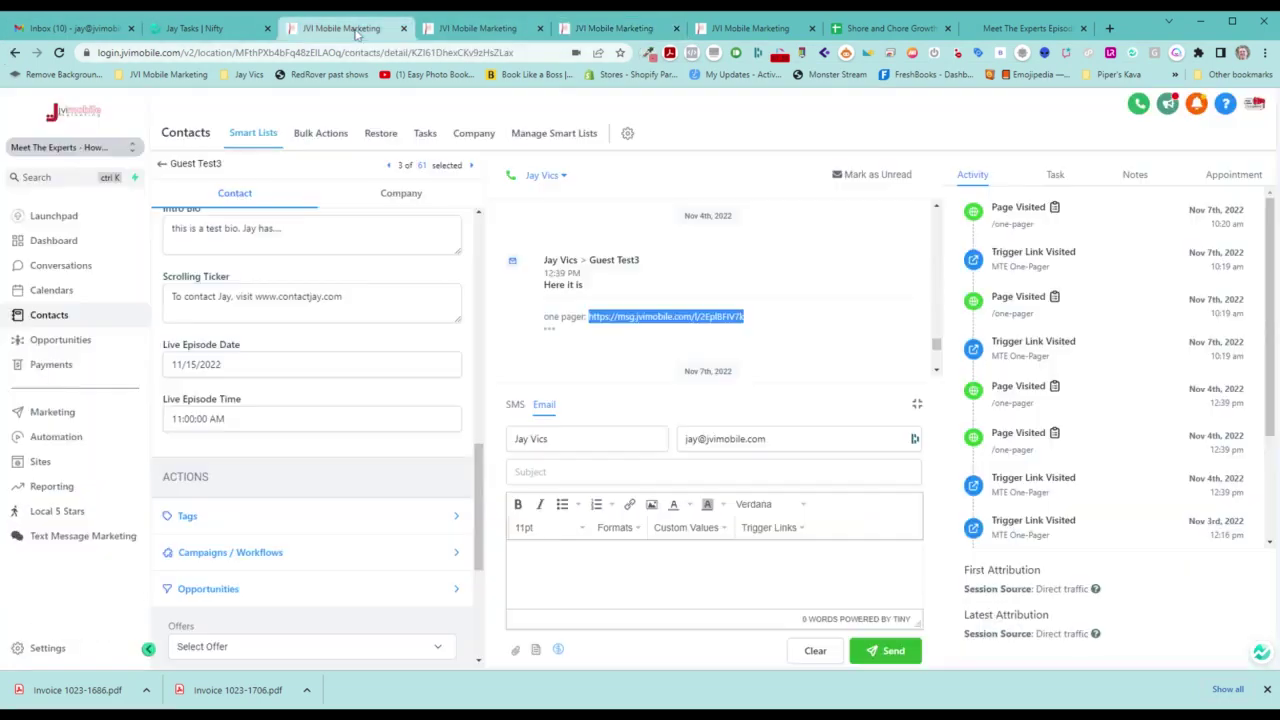
click(719, 31)
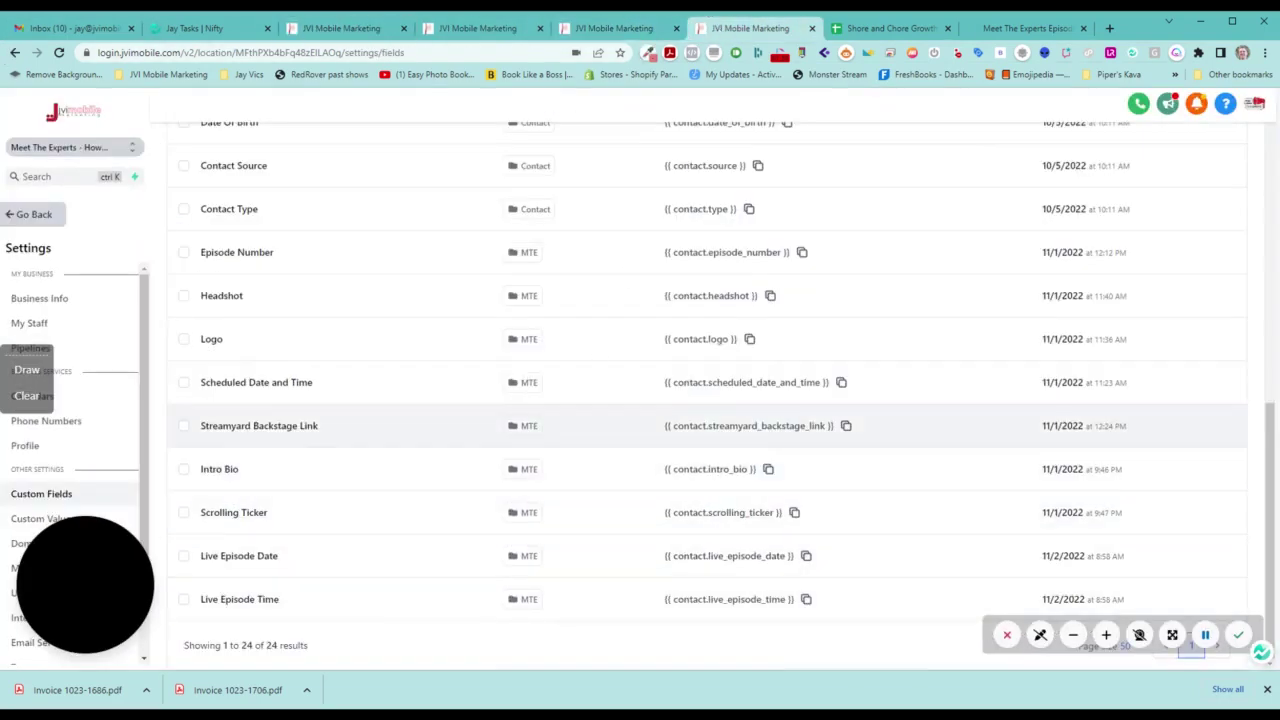
scroll(291, 414, up, 2)
scroll(291, 414, down, 2)
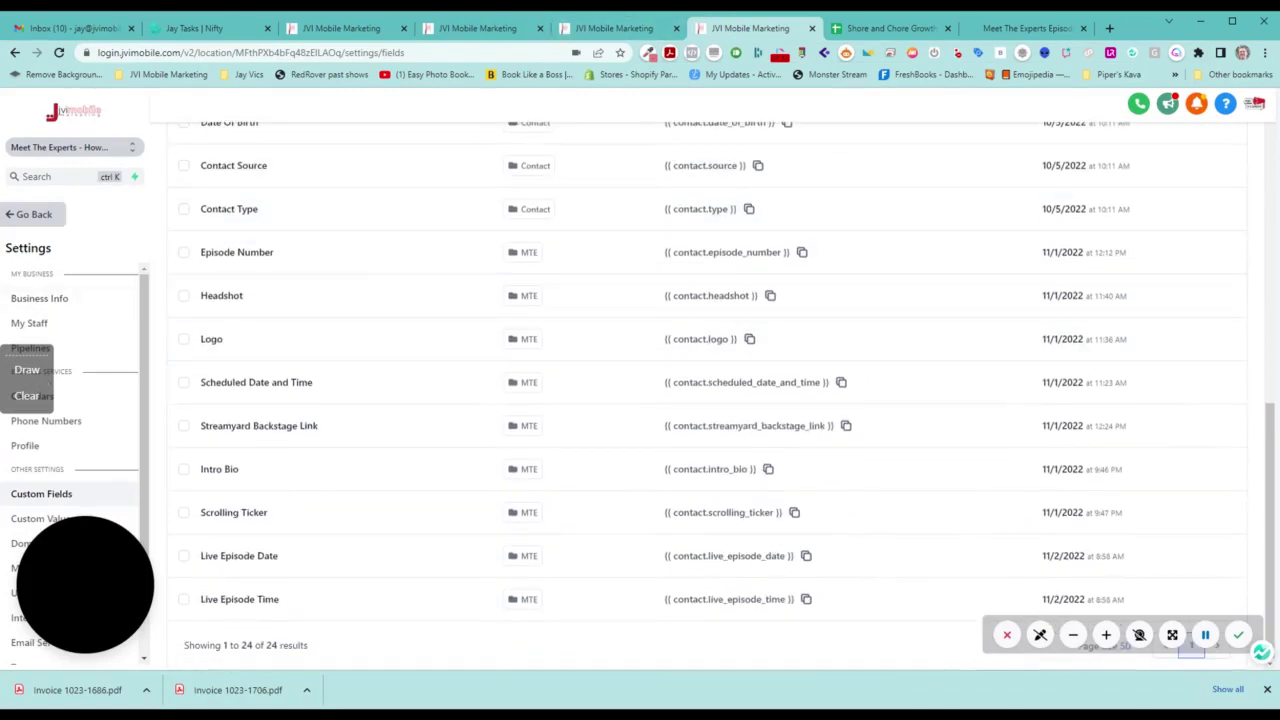
Step: Open the Meet The Experts Booking funnel's One Pager in the page builder and highlight the {{company_name}} placeholder in the headline
click(36, 218)
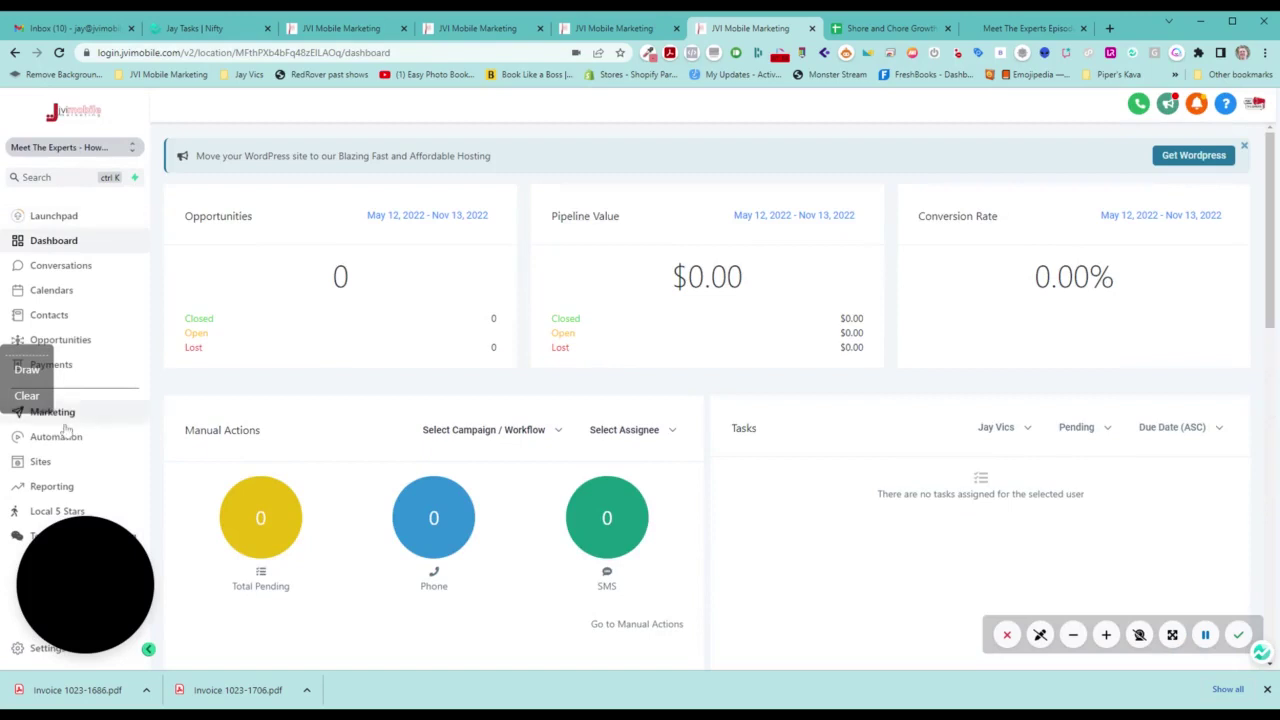
click(45, 462)
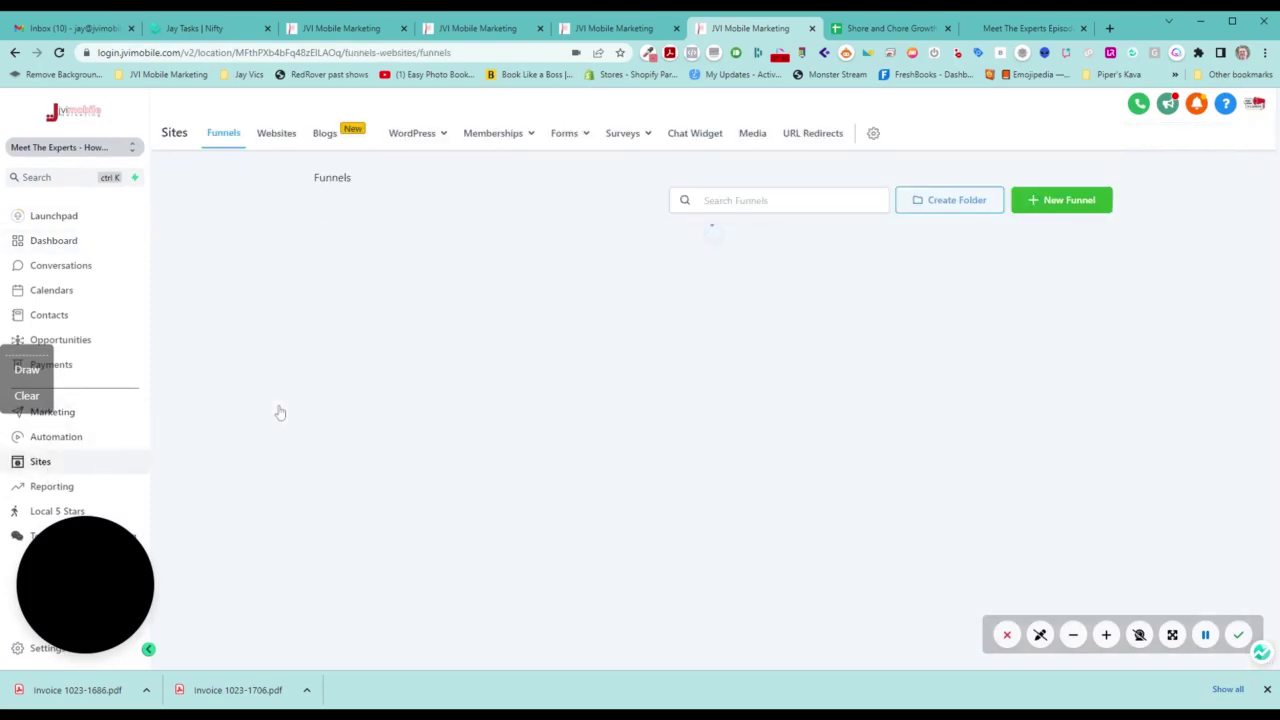
click(407, 243)
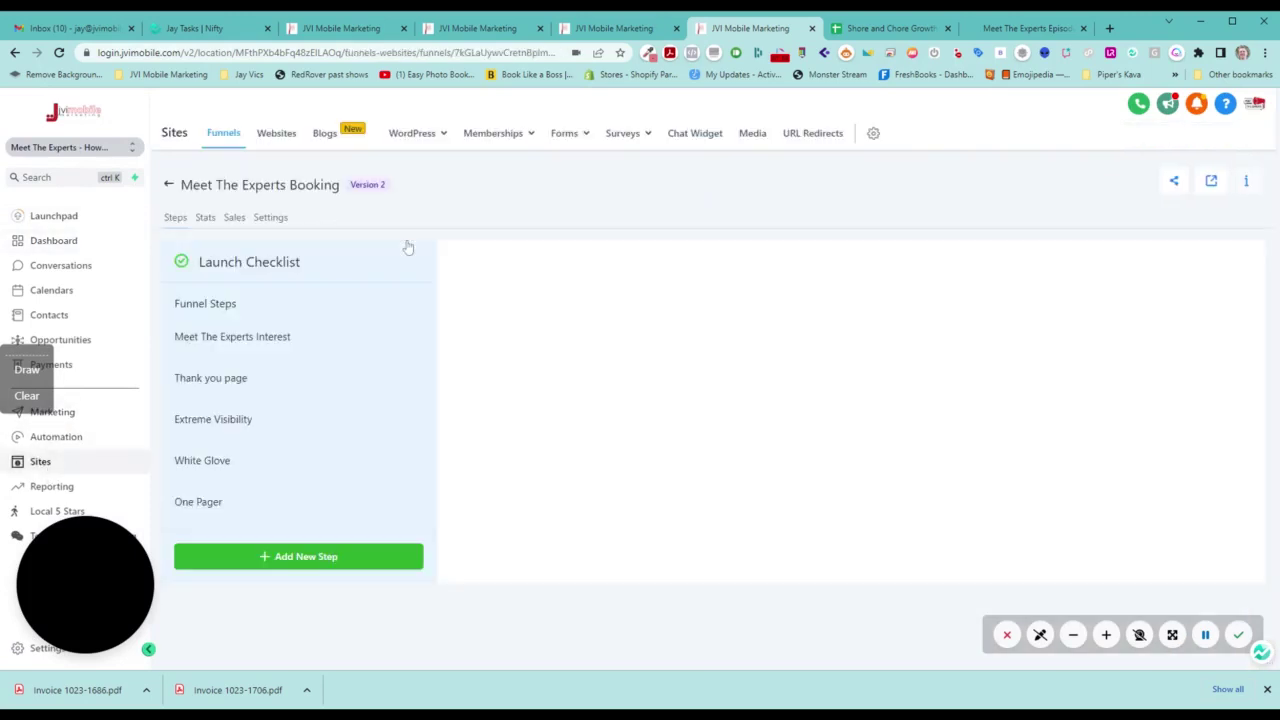
click(240, 505)
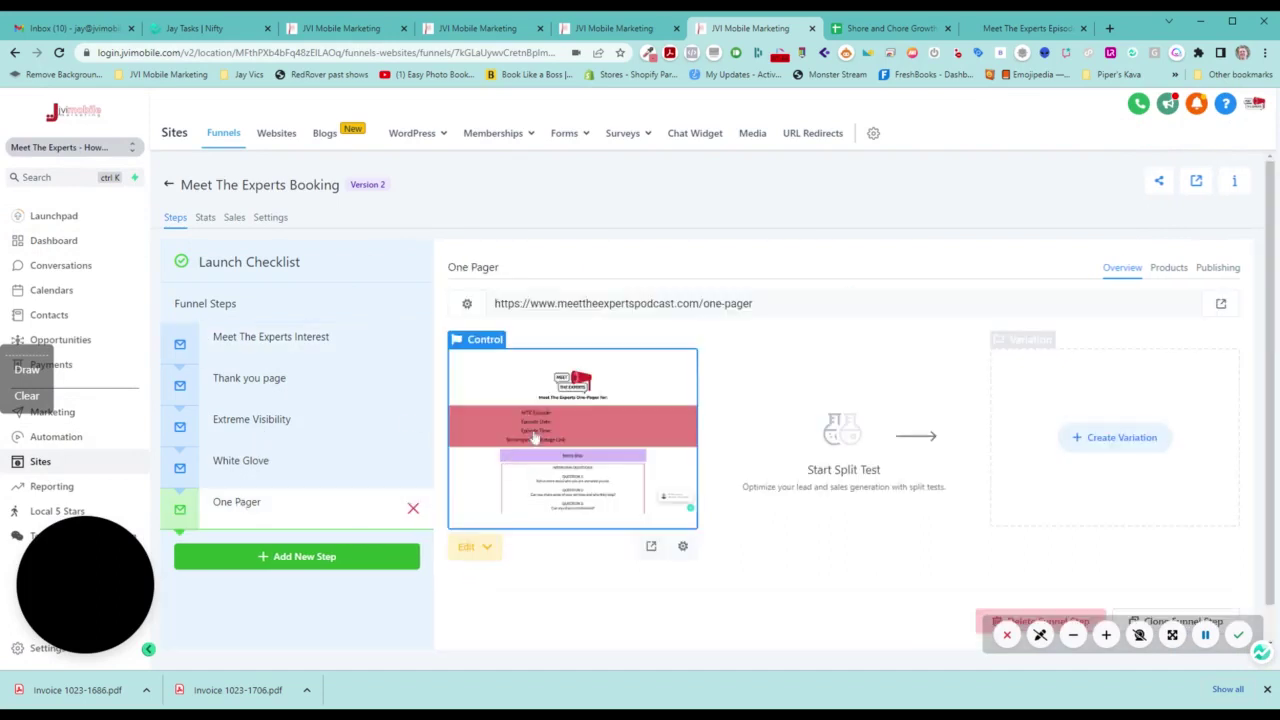
click(539, 449)
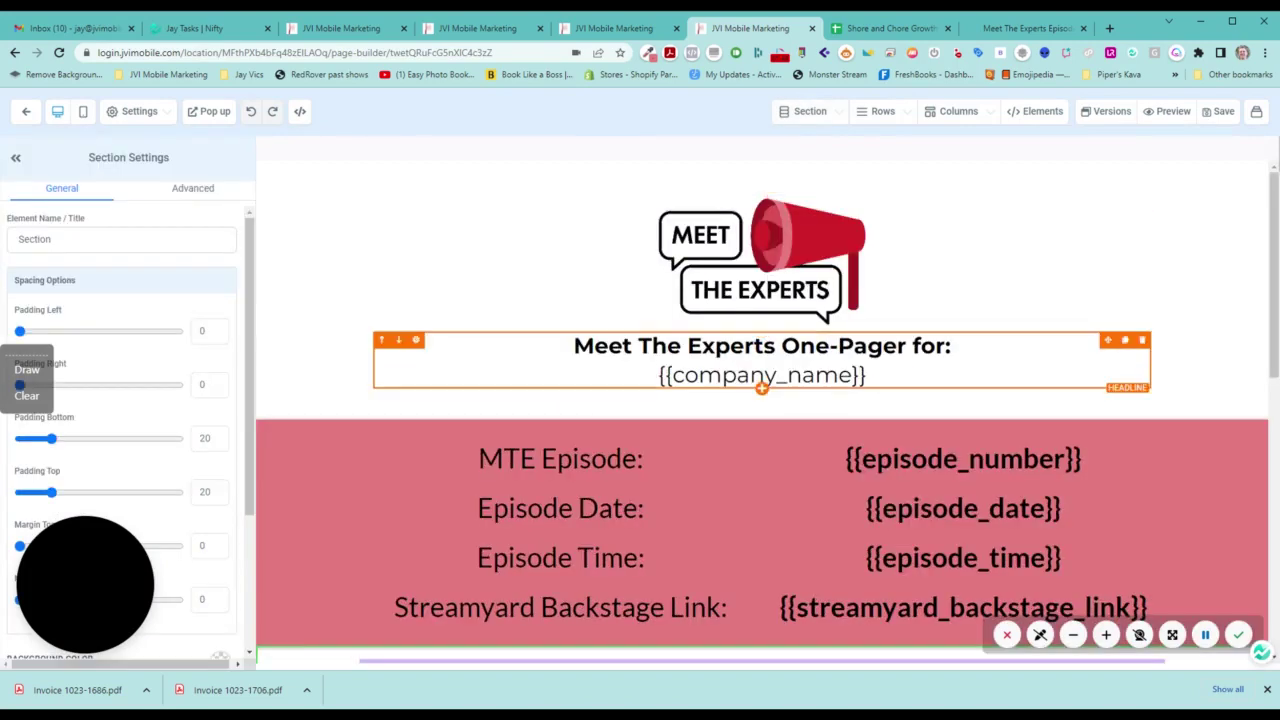
double_click(762, 376)
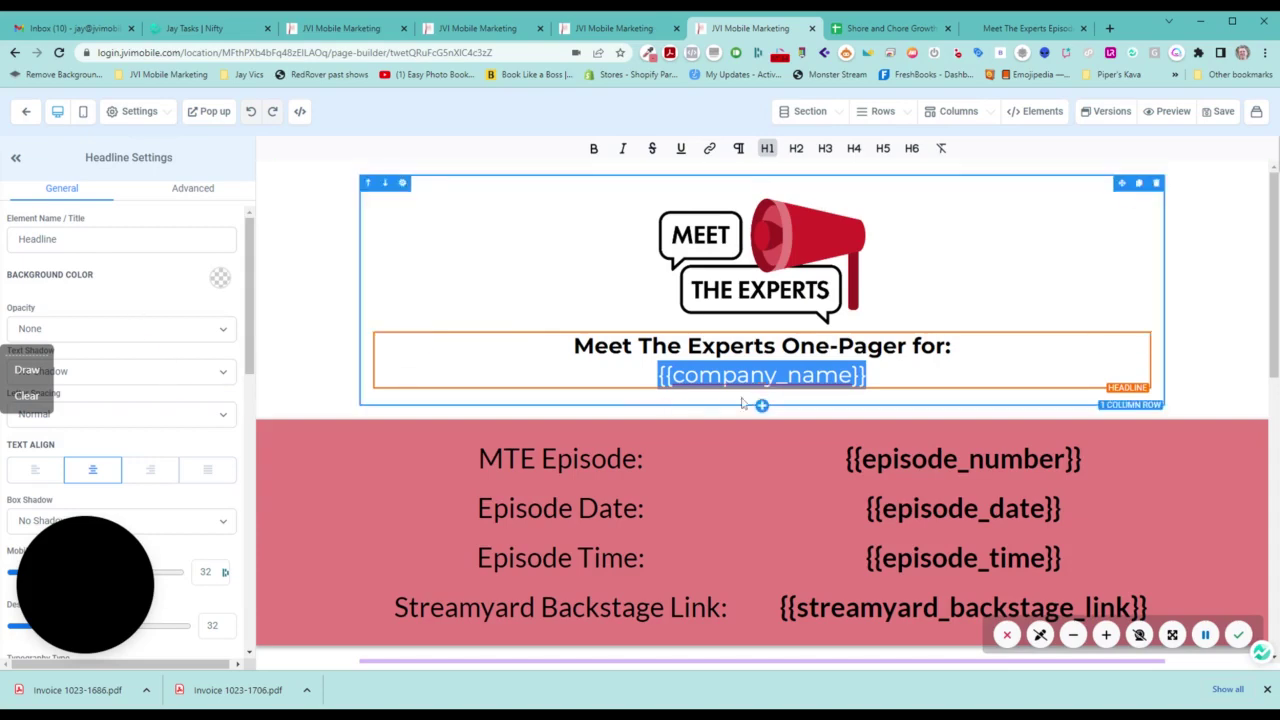
Step: Return to the custom values list, close the tab opened from the trigger link, and clear the One Pager Link text selection
click(623, 30)
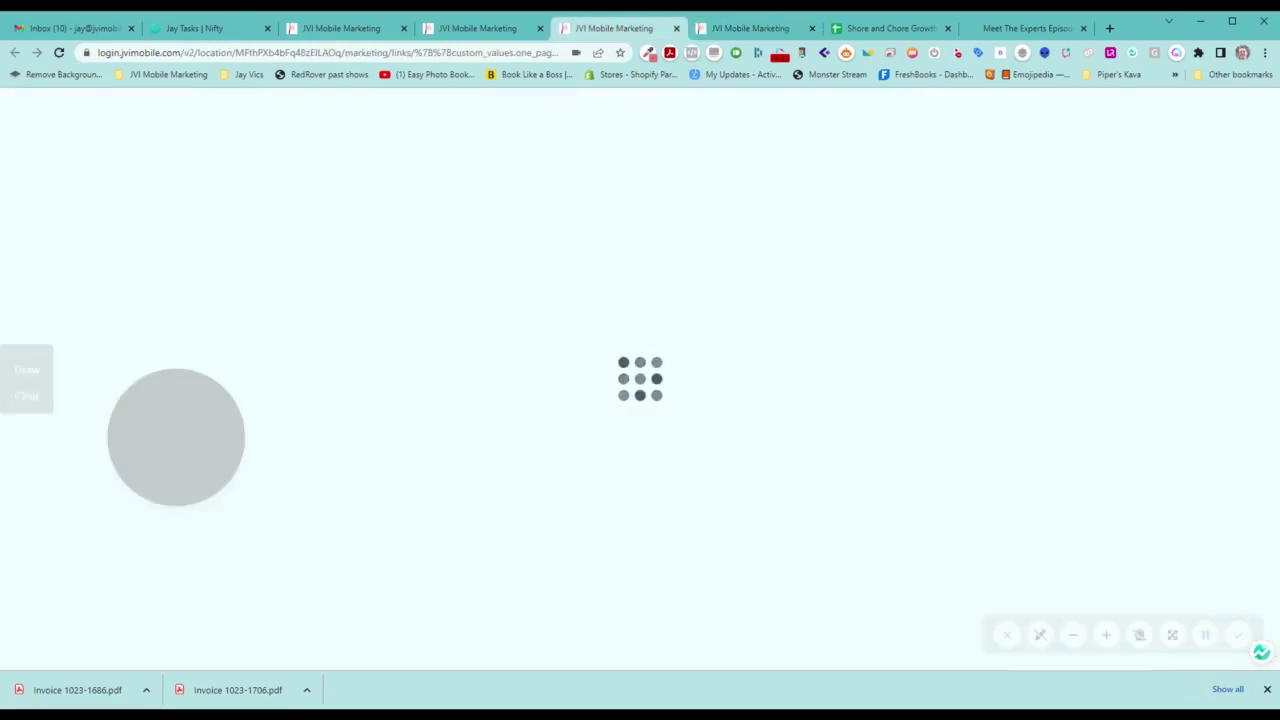
click(478, 28)
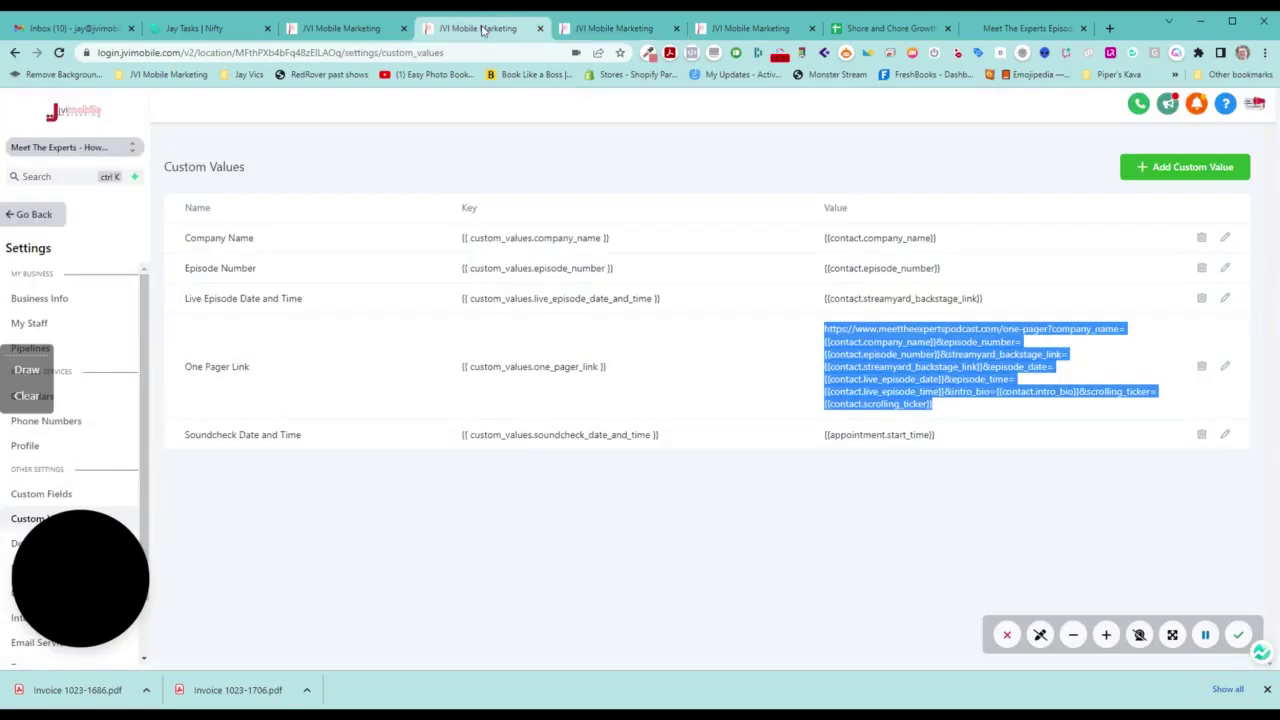
click(676, 29)
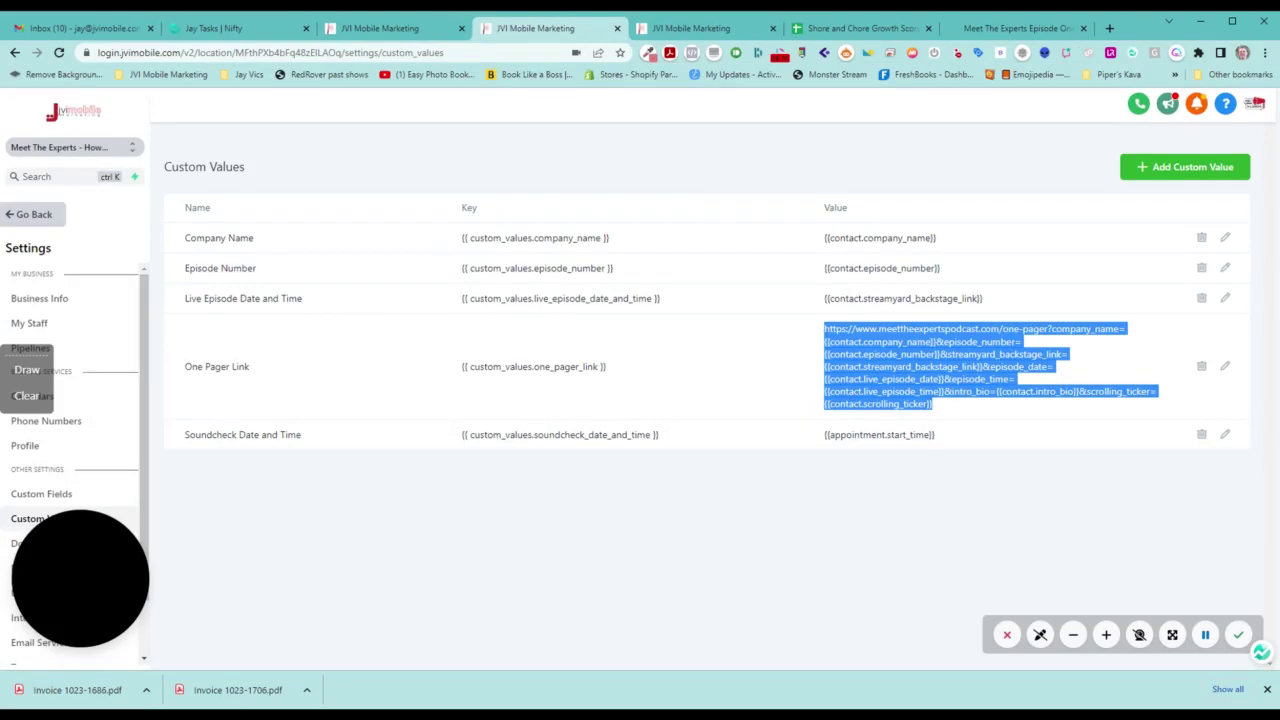
click(990, 367)
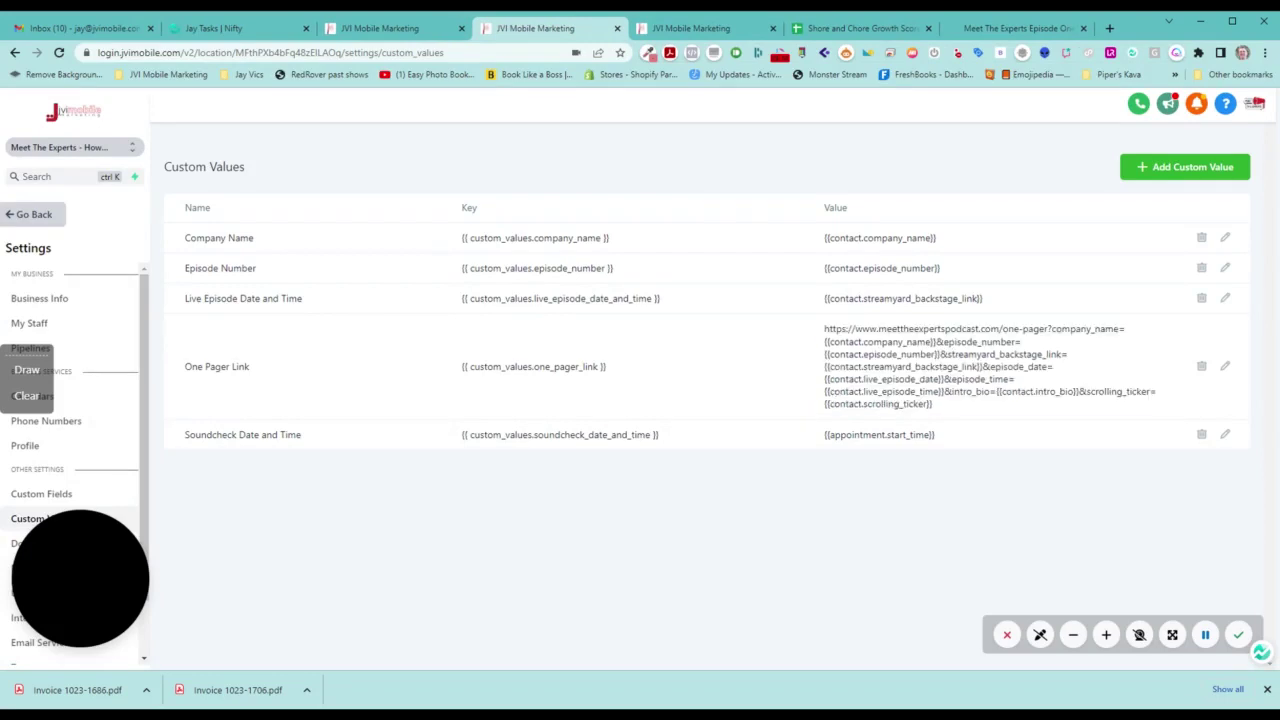
Step: Examine the company_name parameter and its {{contact.company_name}} value in the One Pager Link URL by highlighting each part
drag(863, 342, 828, 342)
drag(1050, 329, 1119, 329)
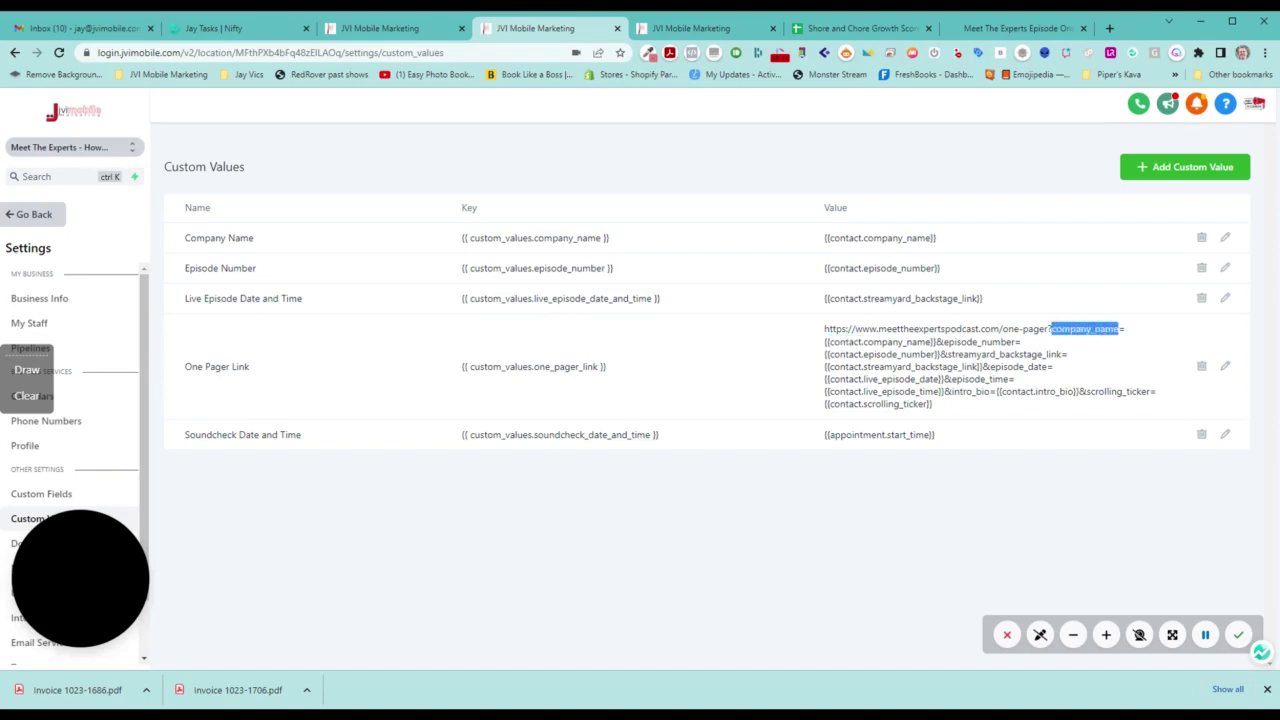
drag(937, 342, 824, 342)
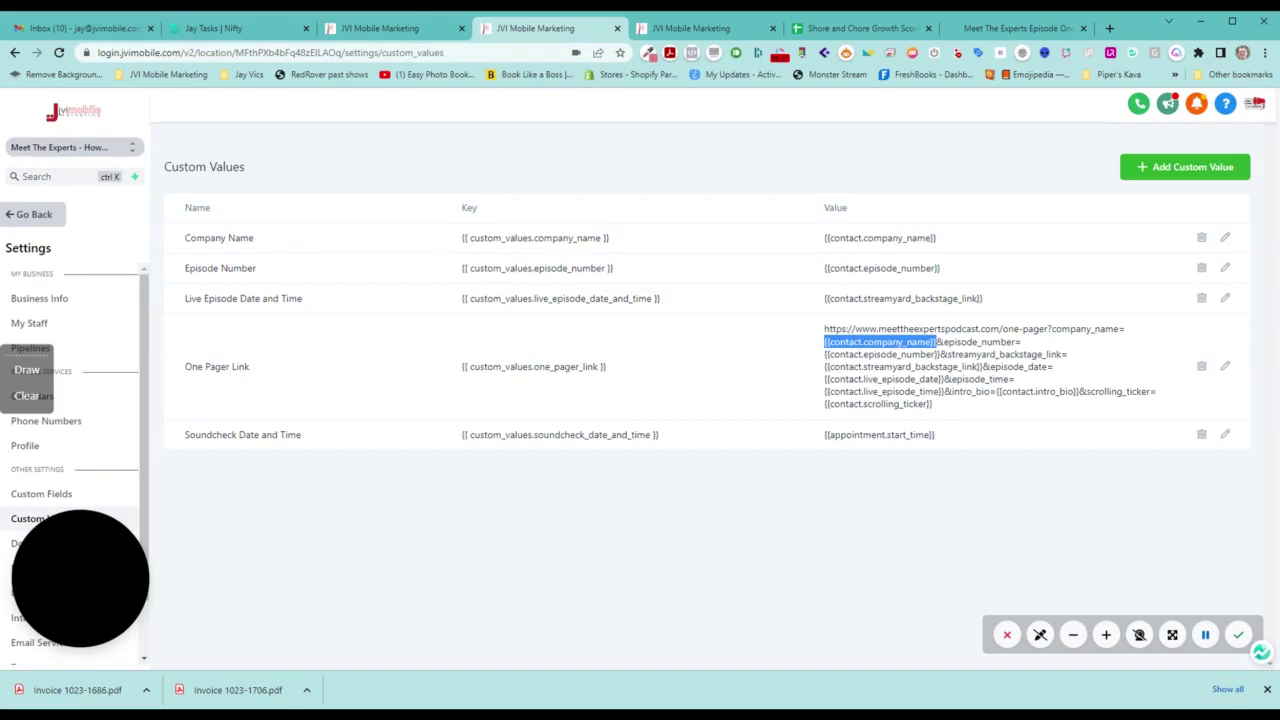
drag(1051, 328, 1125, 328)
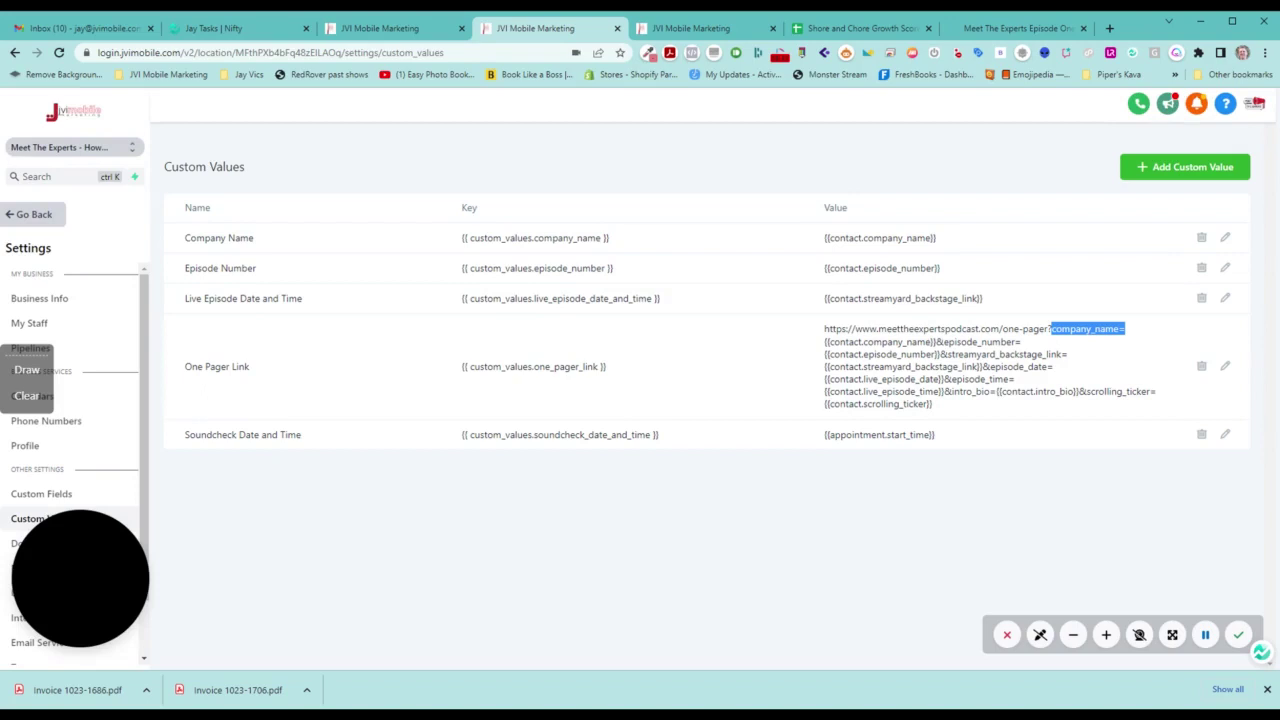
click(1088, 335)
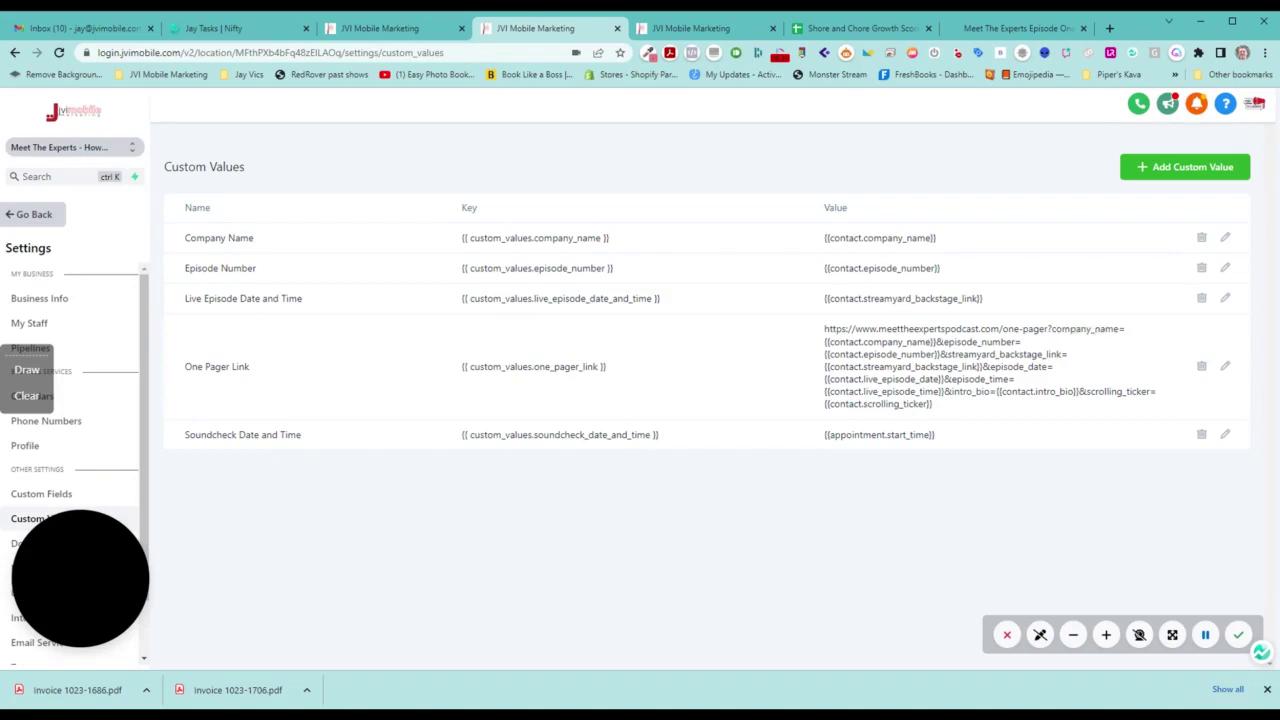
Step: Highlight the {{contact.company_name}} merge field in the One Pager Link, and single out its contact prefix
drag(934, 342, 824, 344)
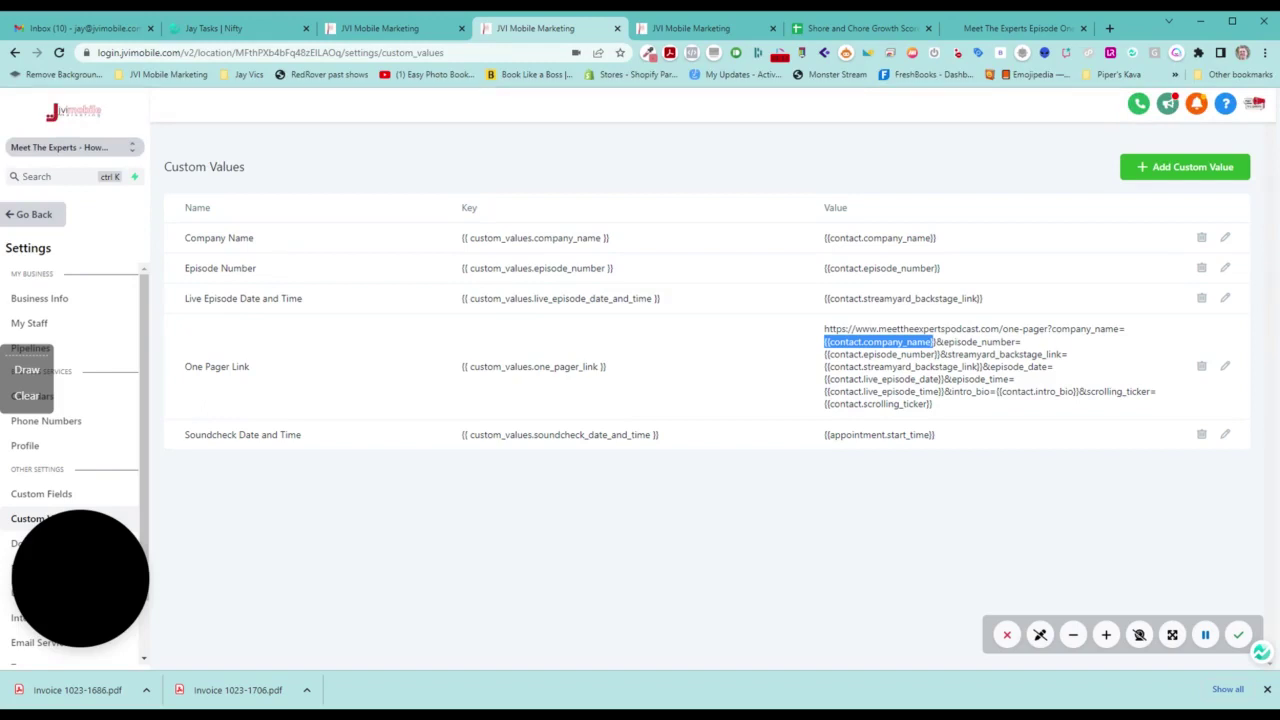
click(934, 343)
drag(861, 342, 828, 342)
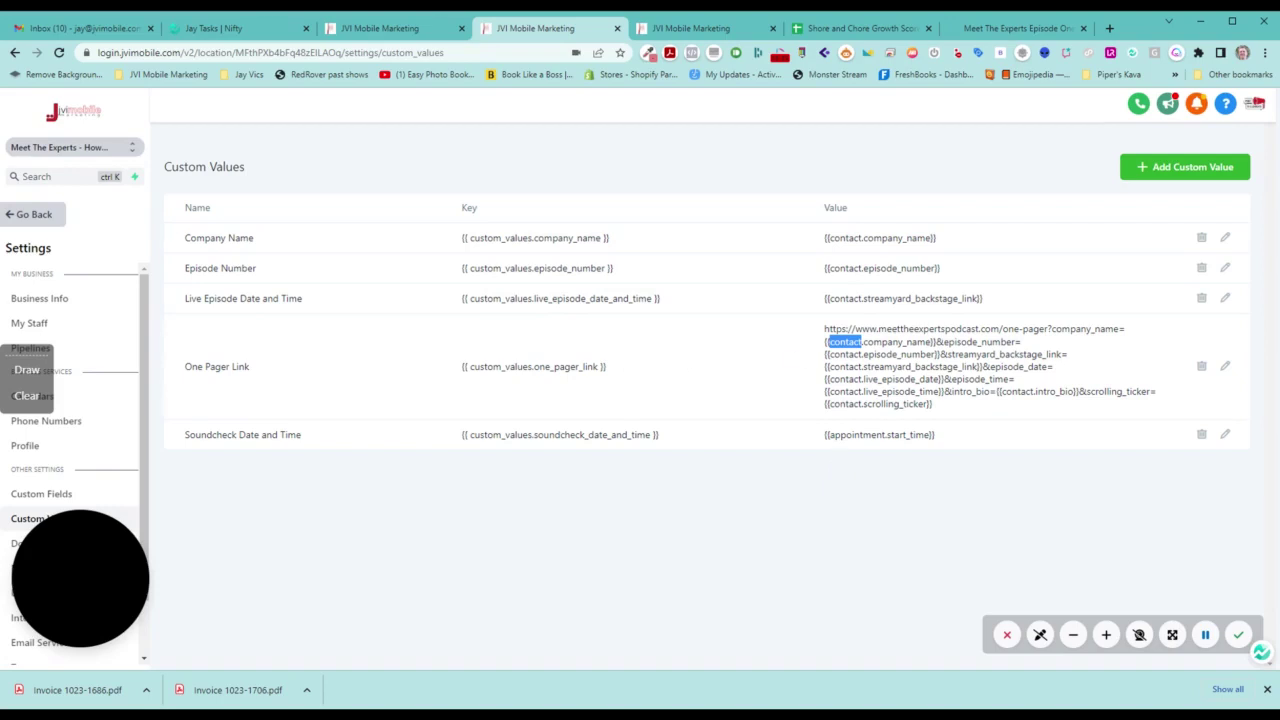
Step: Copy the complete One Pager Link URL from the custom values list and load it, merge fields included, in the open one-pager tab
drag(824, 328, 984, 411)
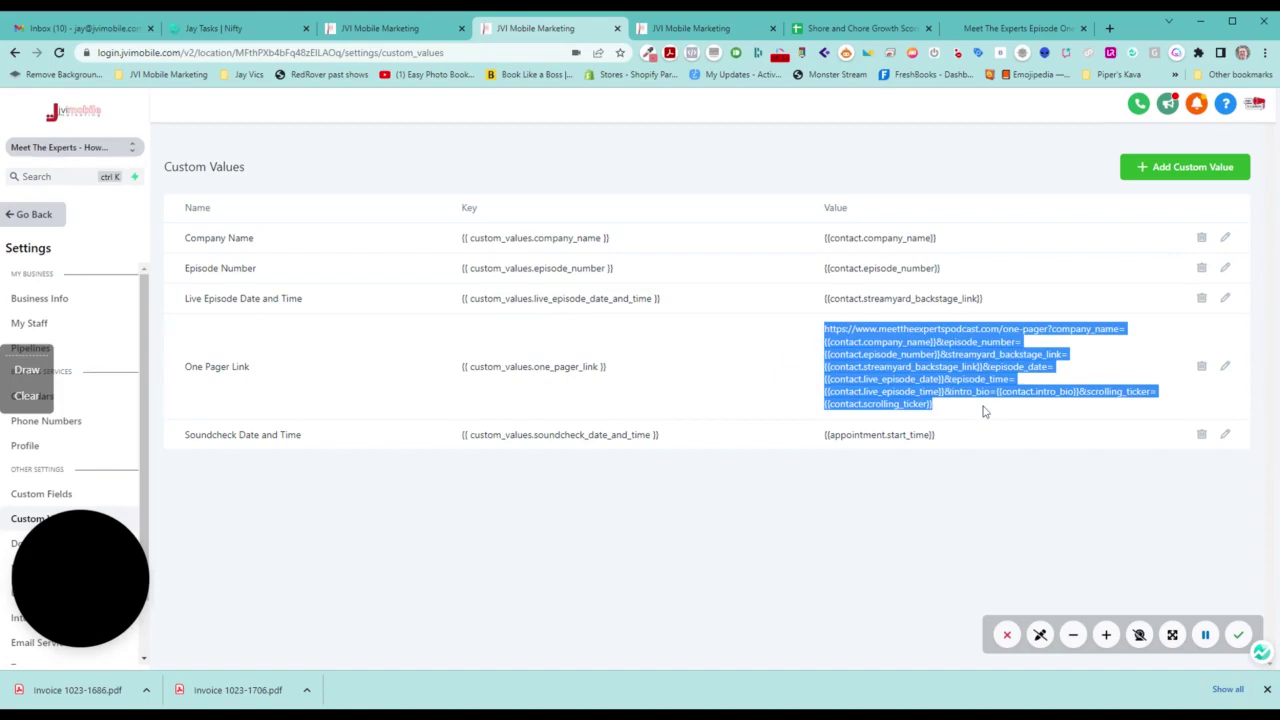
click(1015, 28)
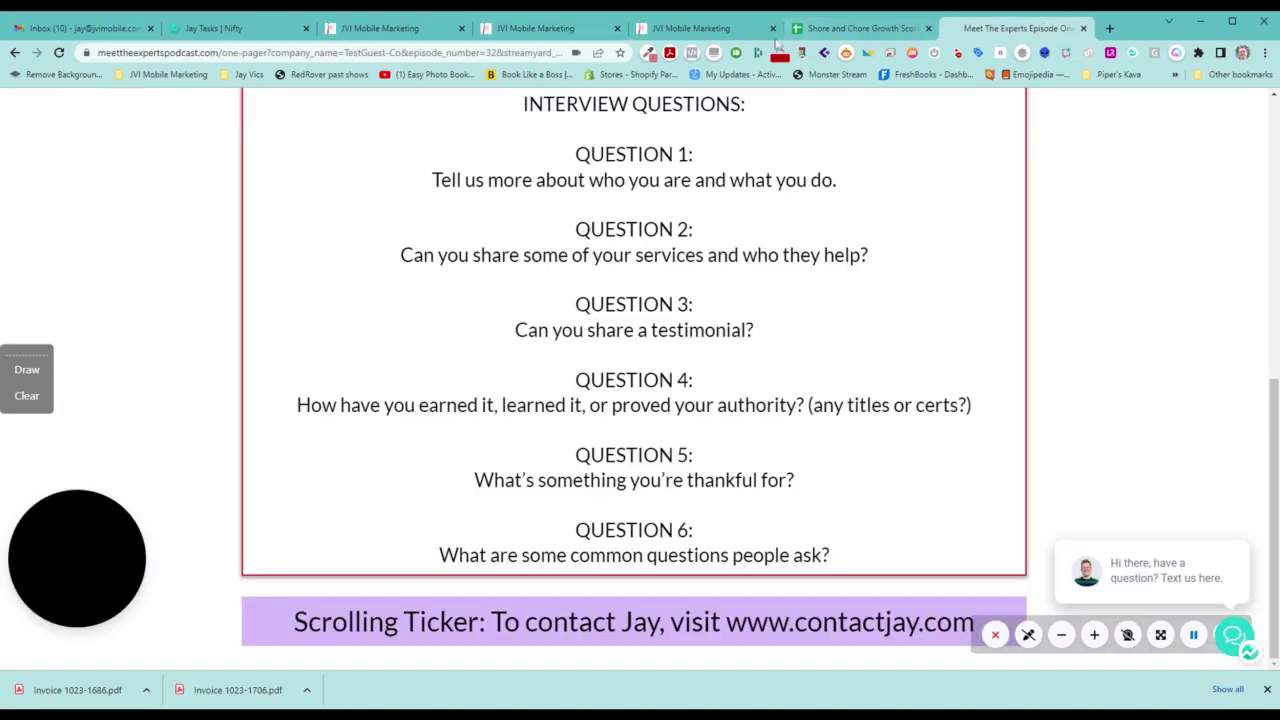
click(541, 52)
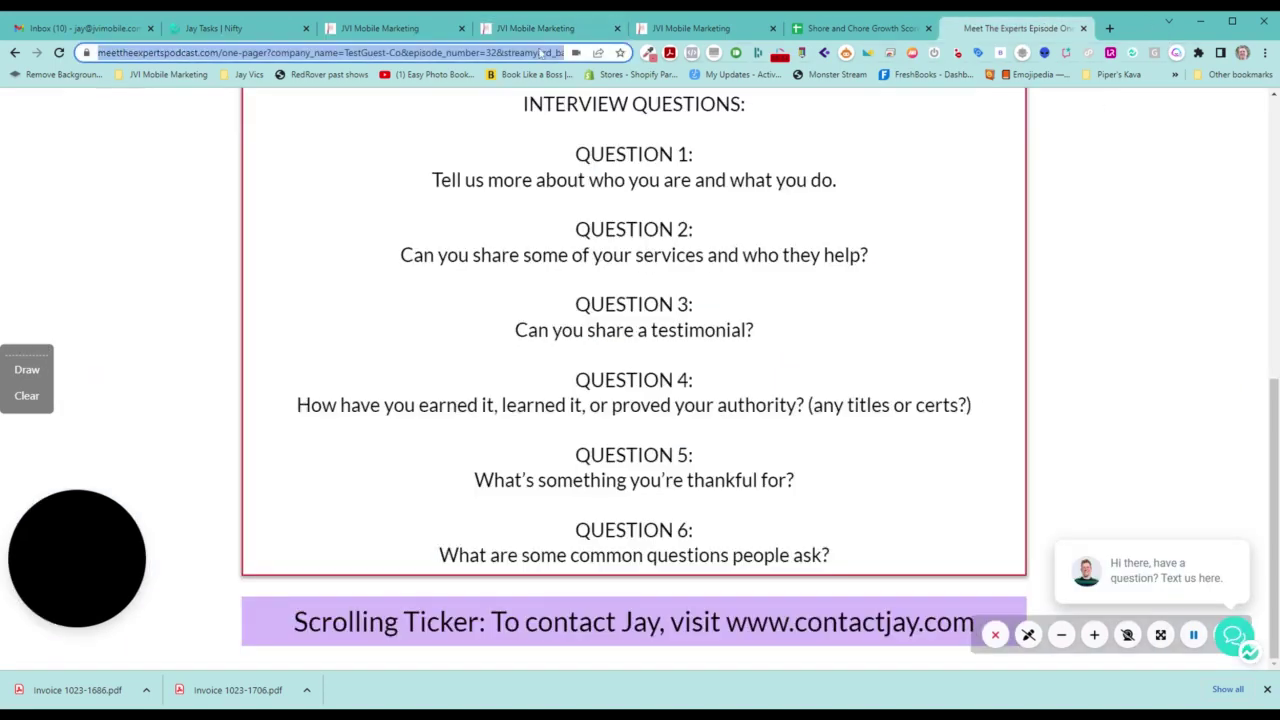
key(ctrl+v)
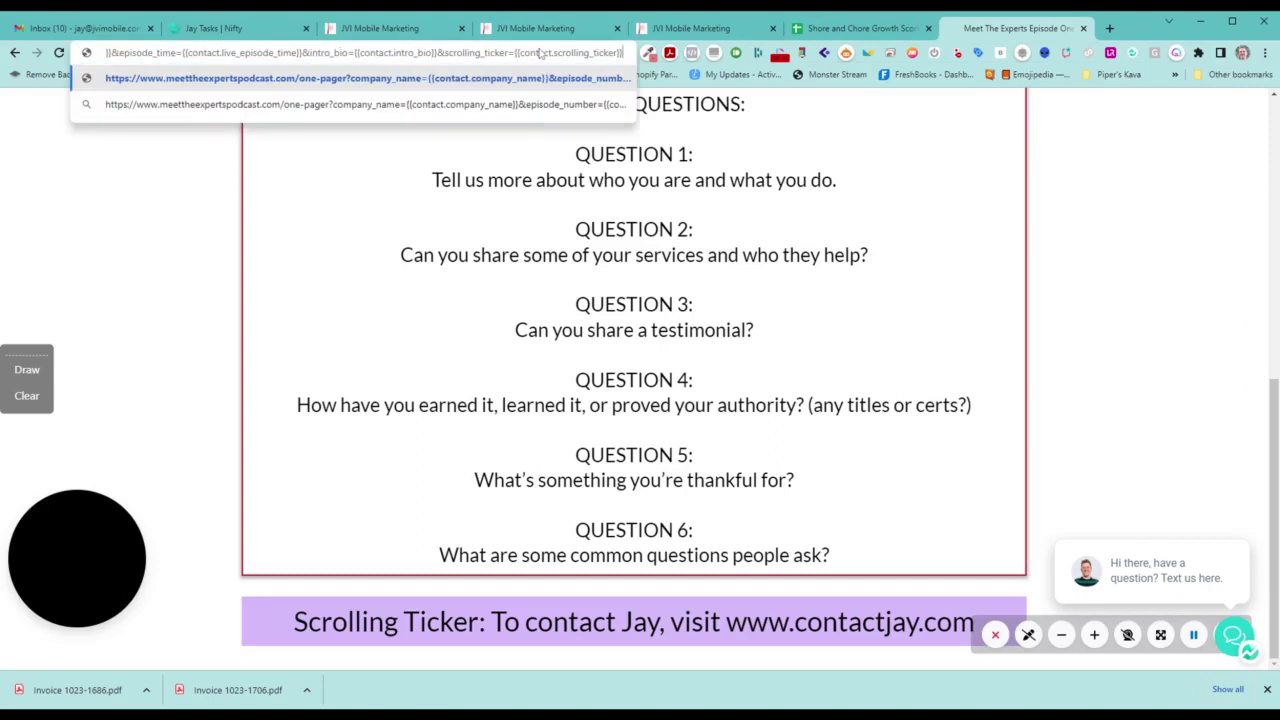
key(Return)
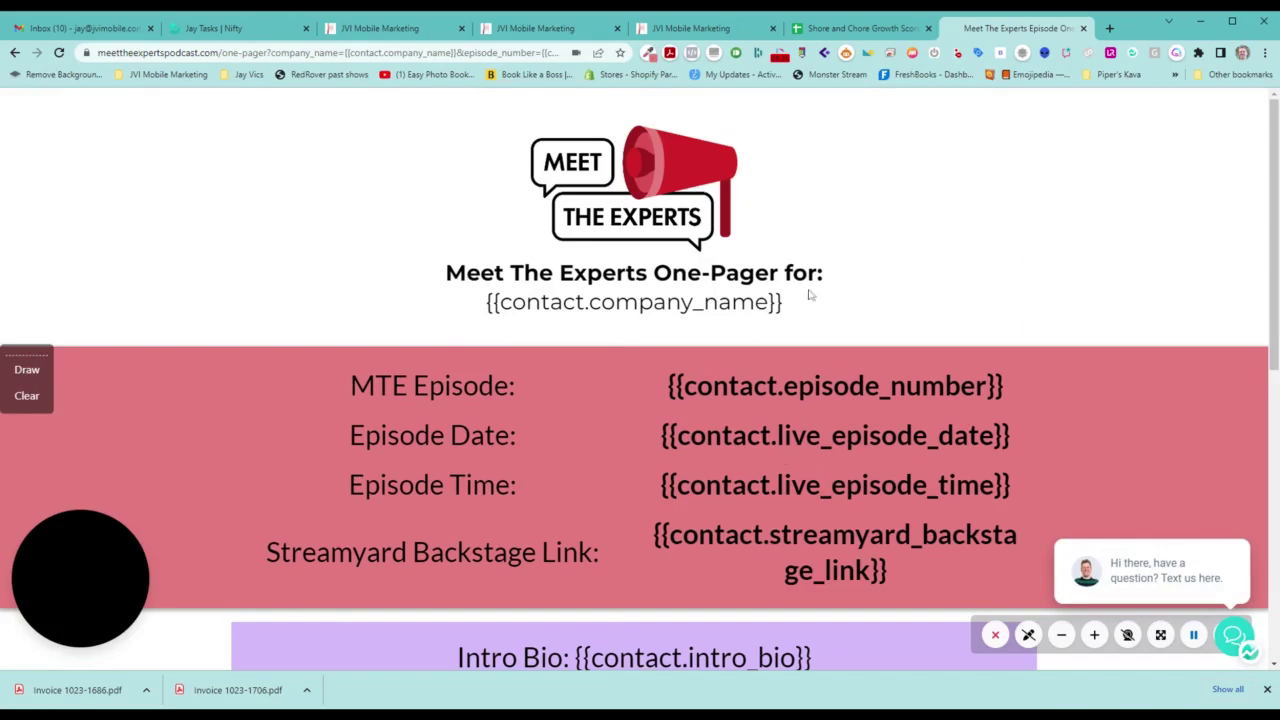
Step: Email the copied One Pager Link URL with its merge fields to the test guest contact, using the subject "Test"
click(408, 30)
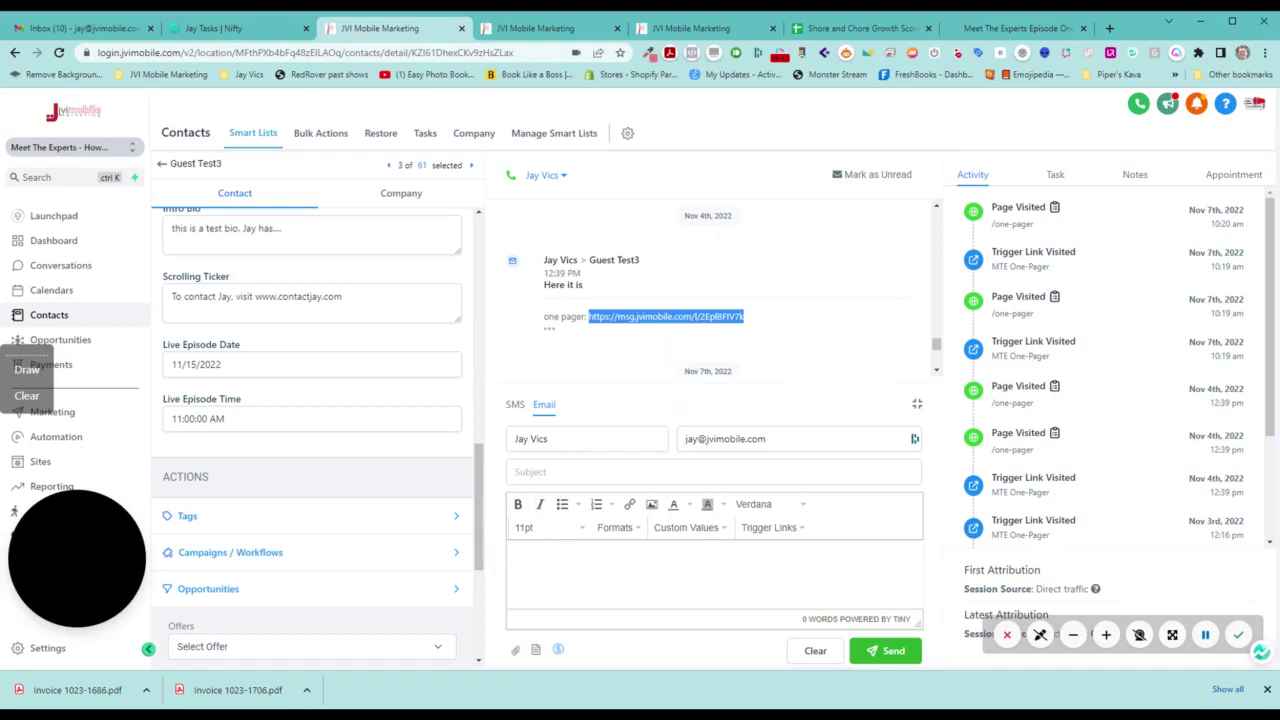
click(681, 576)
key(ctrl+v)
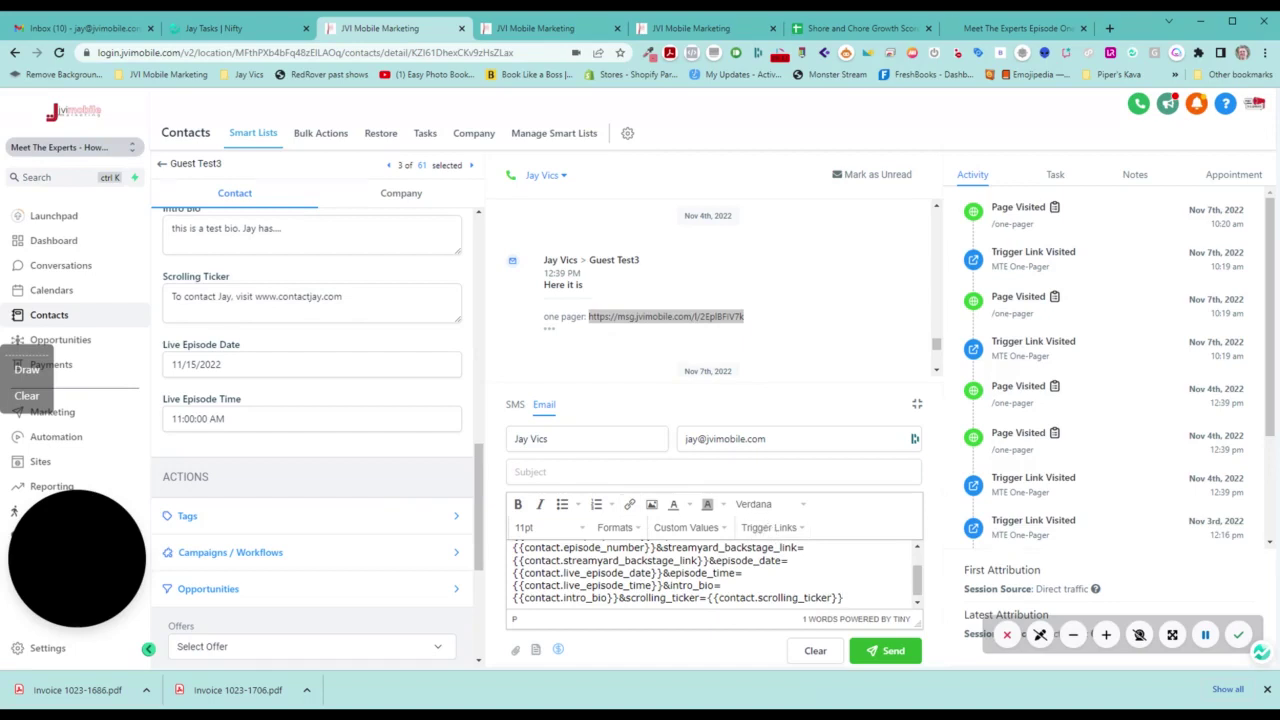
scroll(714, 575, up, 2)
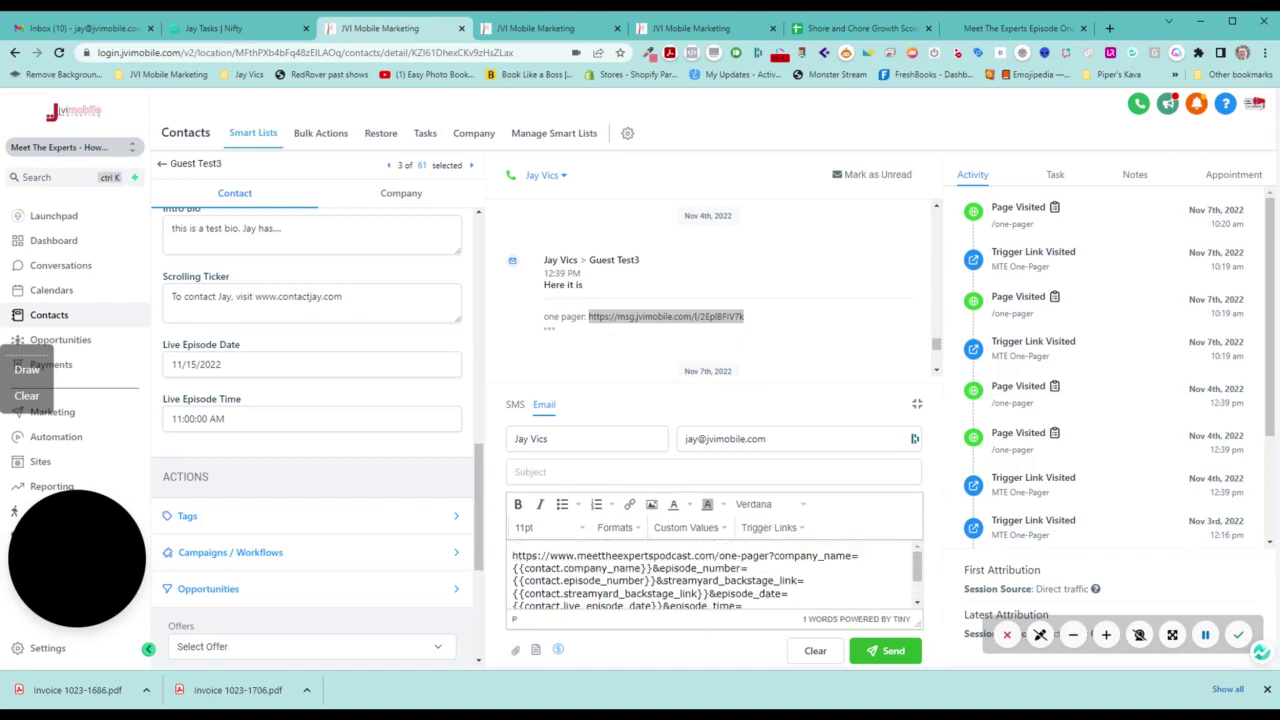
click(530, 471)
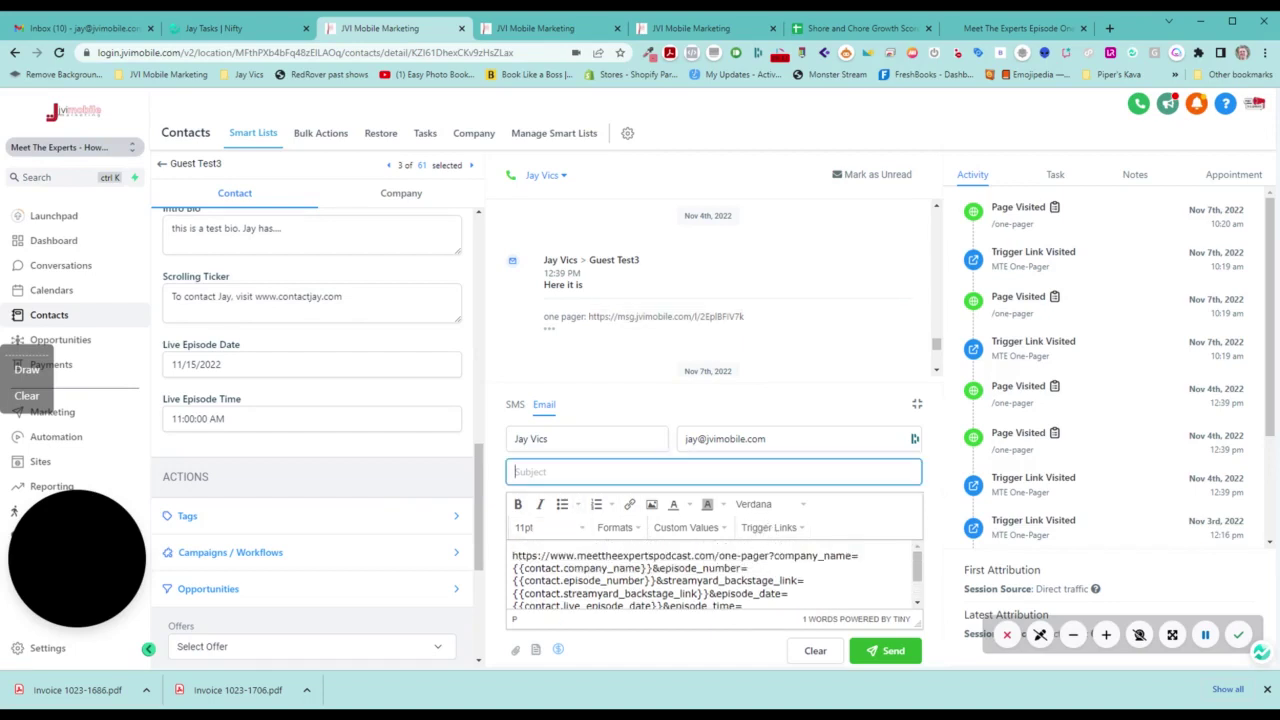
text(Test)
click(870, 652)
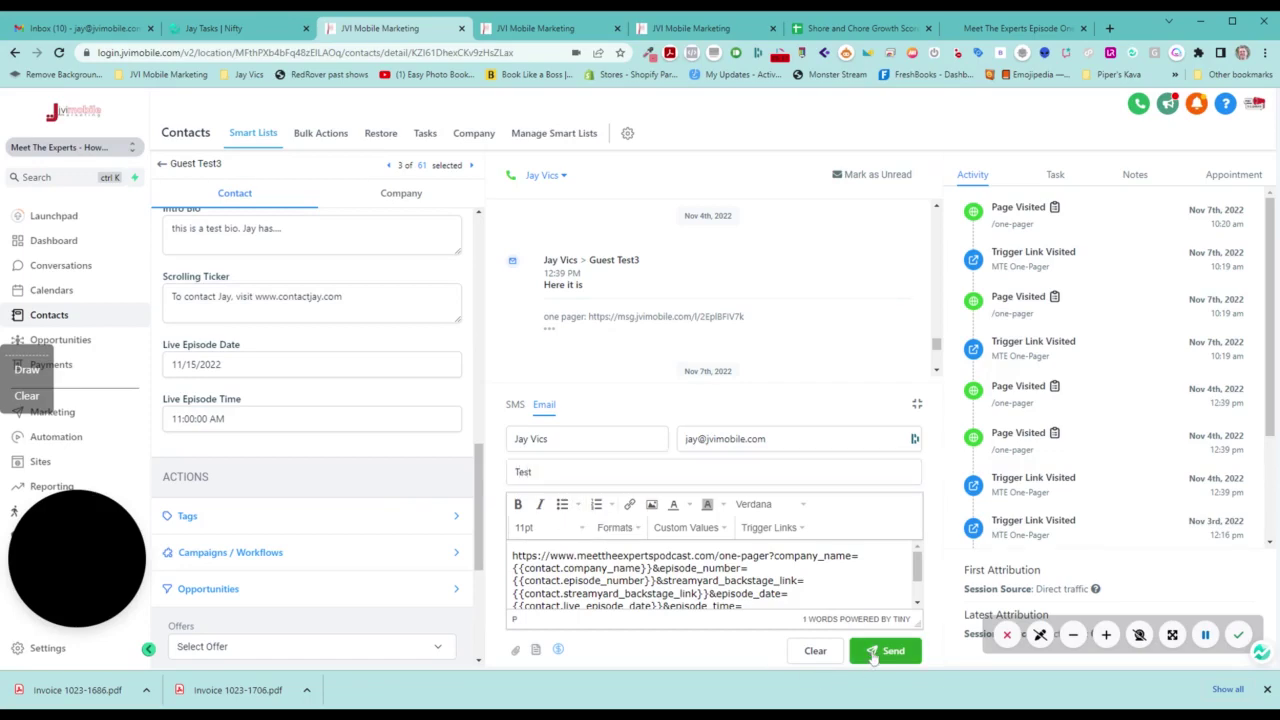
Step: Switch to the recipient's Gmail account, open the Test email, and examine the full one-pager URL by highlighting it
click(93, 30)
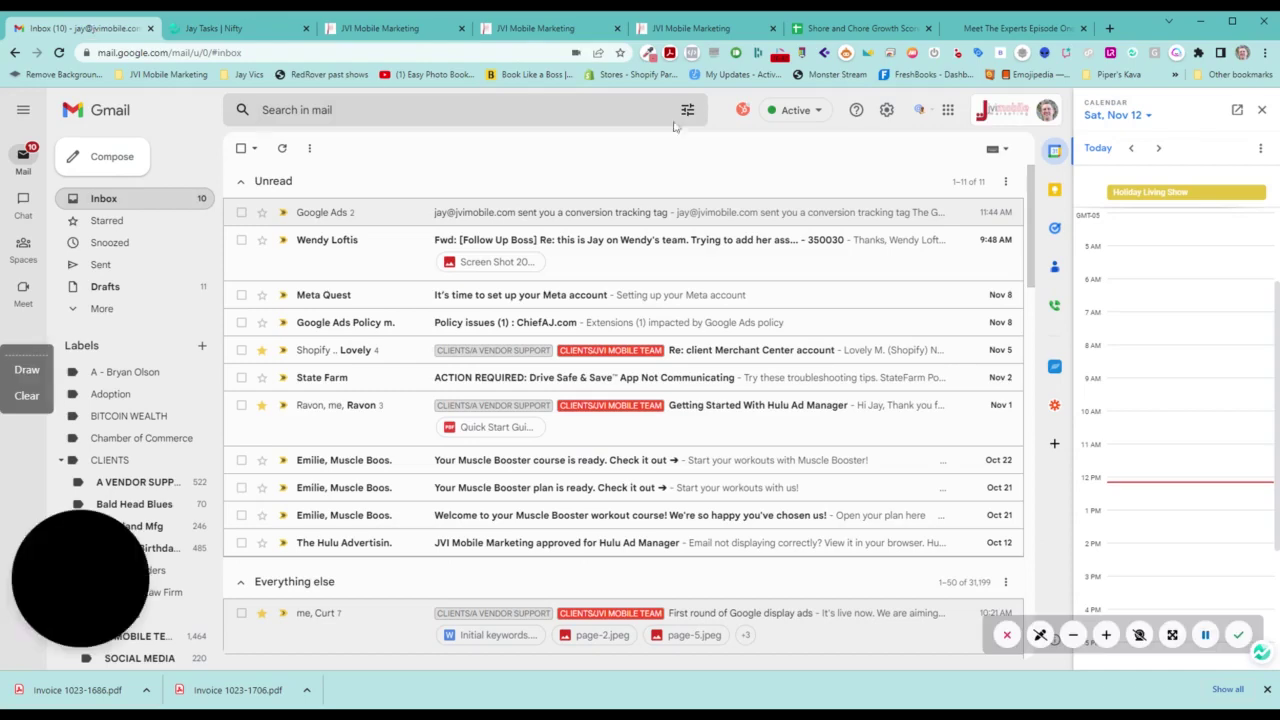
click(1003, 108)
click(888, 338)
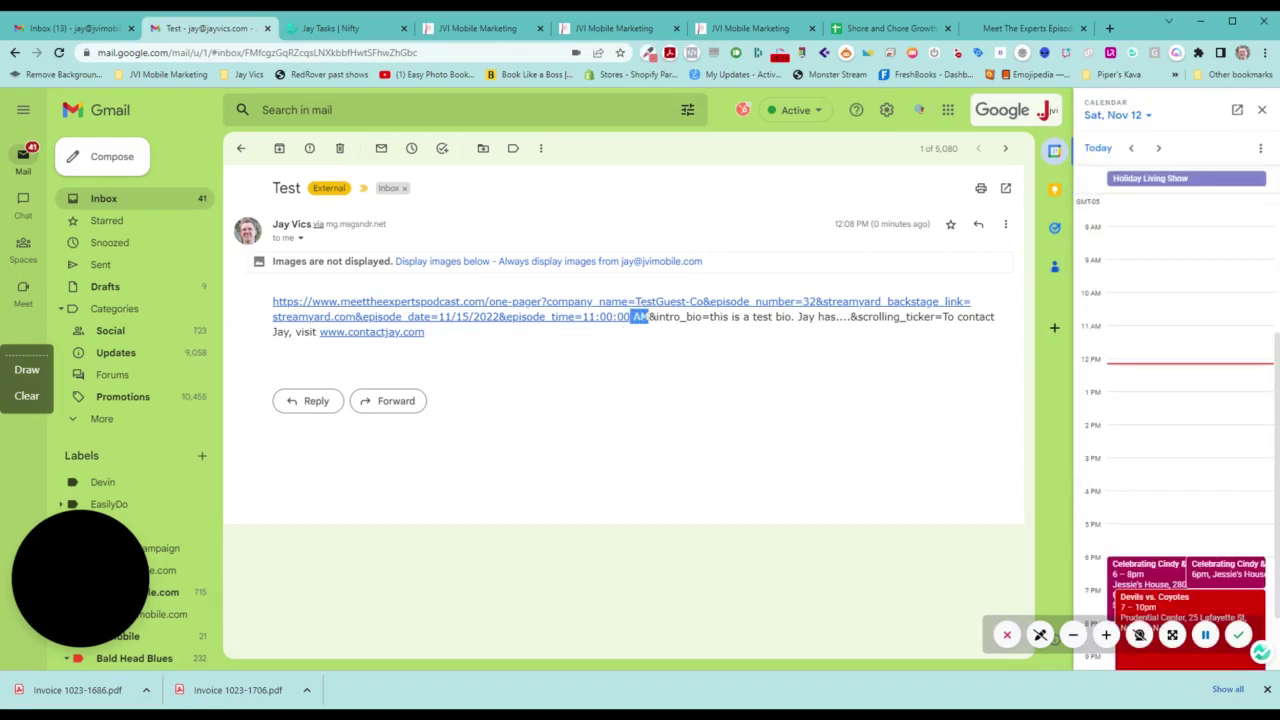
triple_click(640, 316)
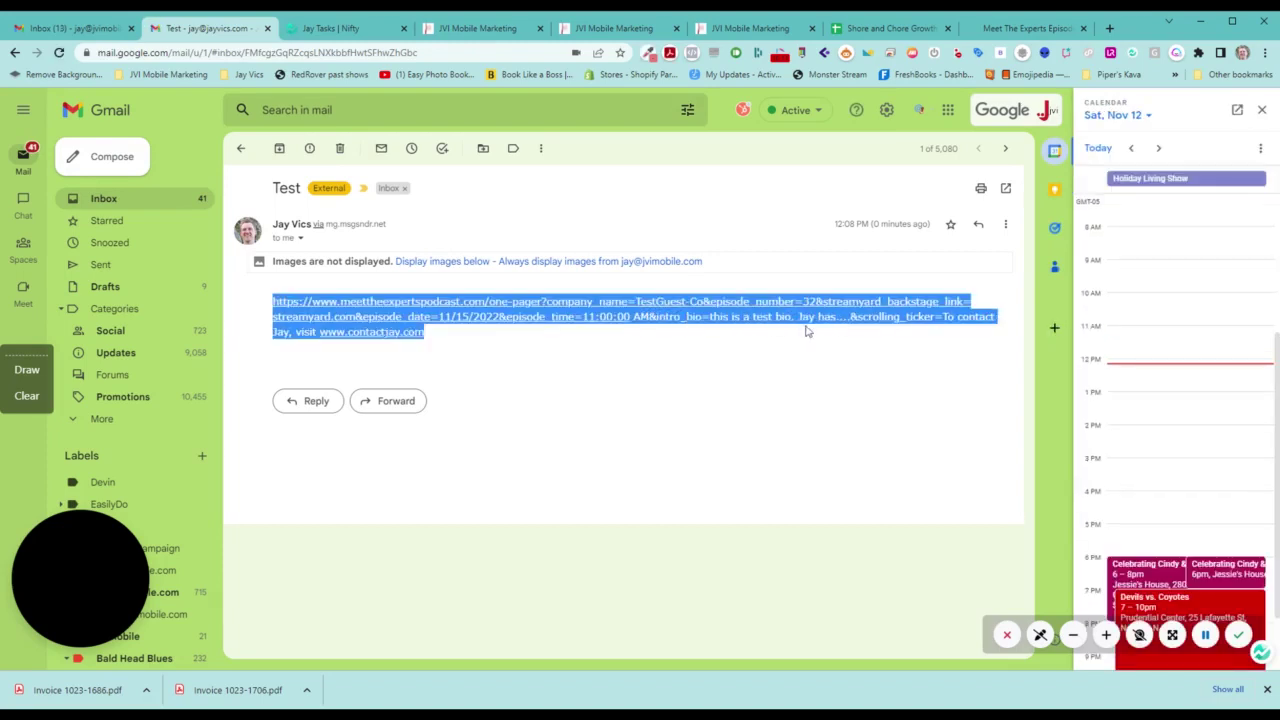
click(660, 331)
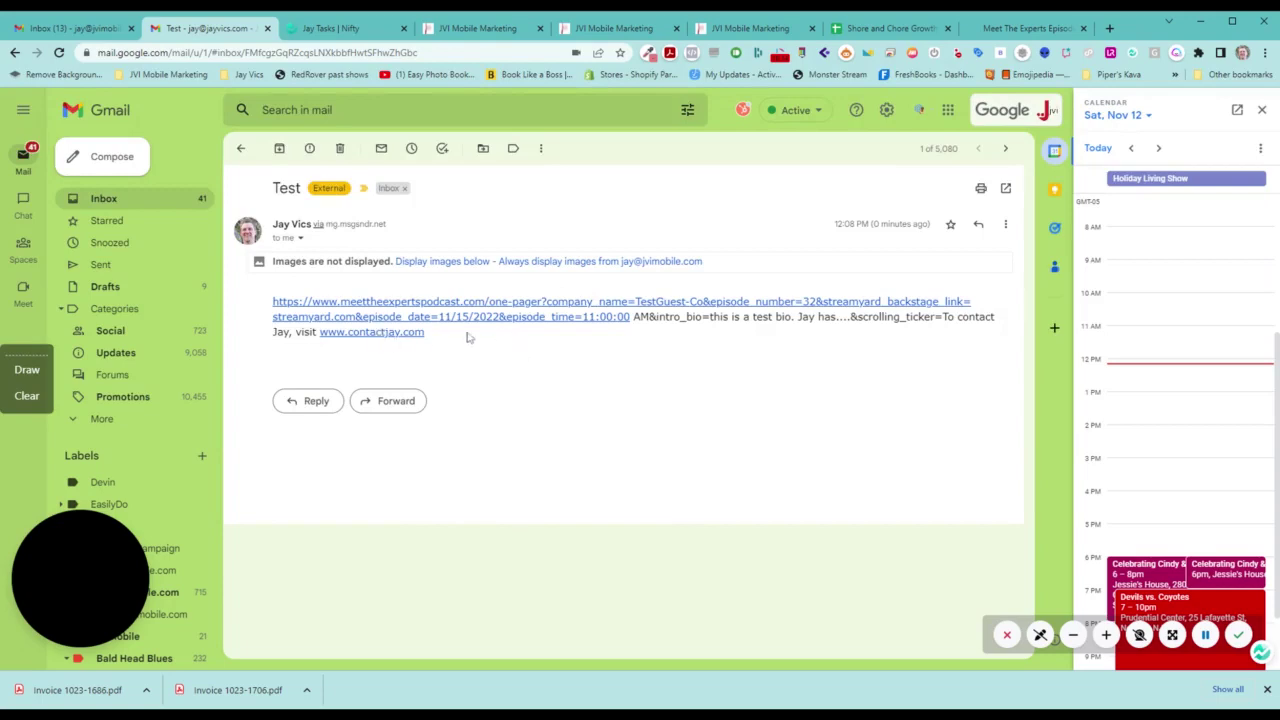
Step: Return to the custom values list and highlight the entire One Pager Link URL
click(479, 30)
click(614, 28)
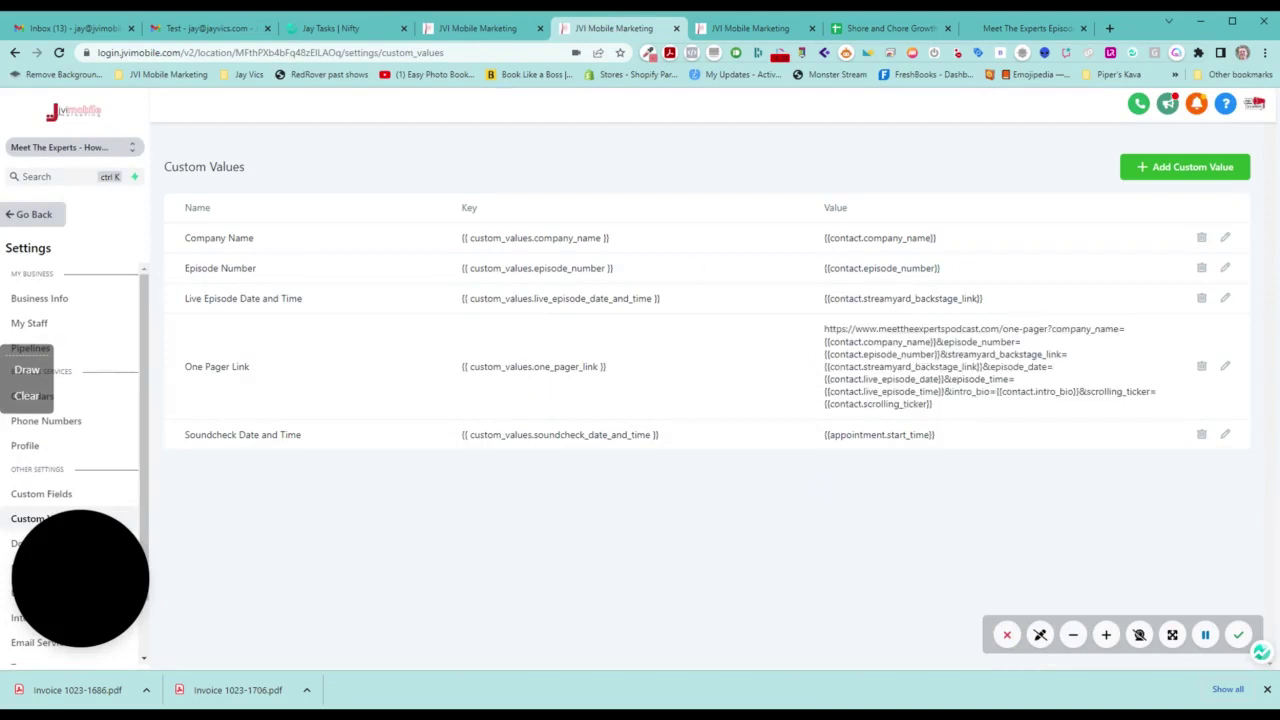
drag(824, 329, 977, 411)
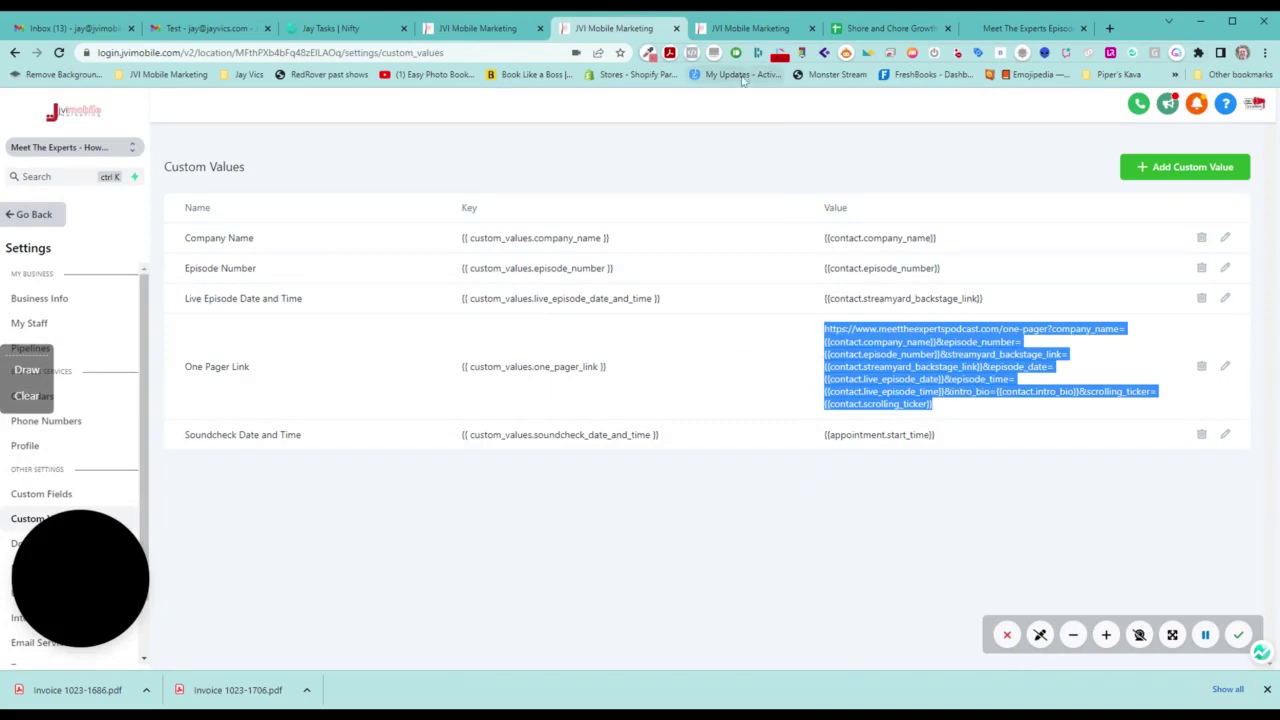
Step: Return to the One Pager page builder and single out company_name inside the headline placeholder's braces, then clear the selection
click(740, 30)
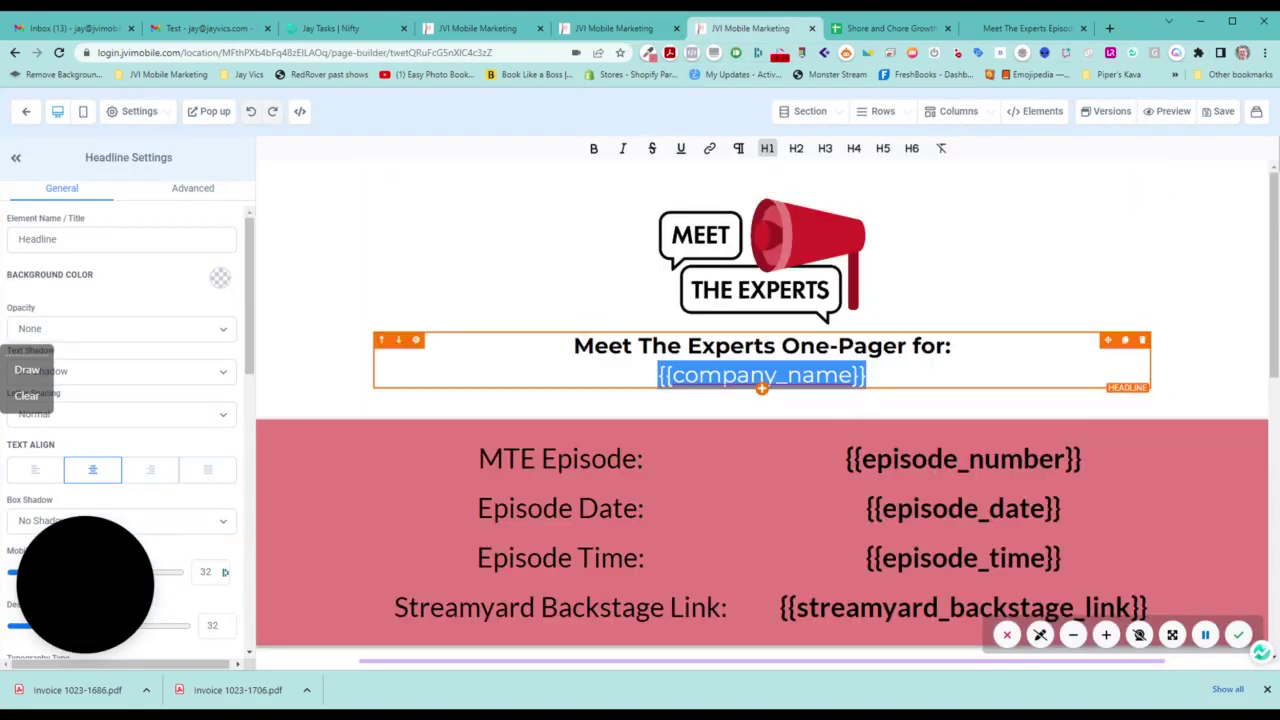
click(868, 376)
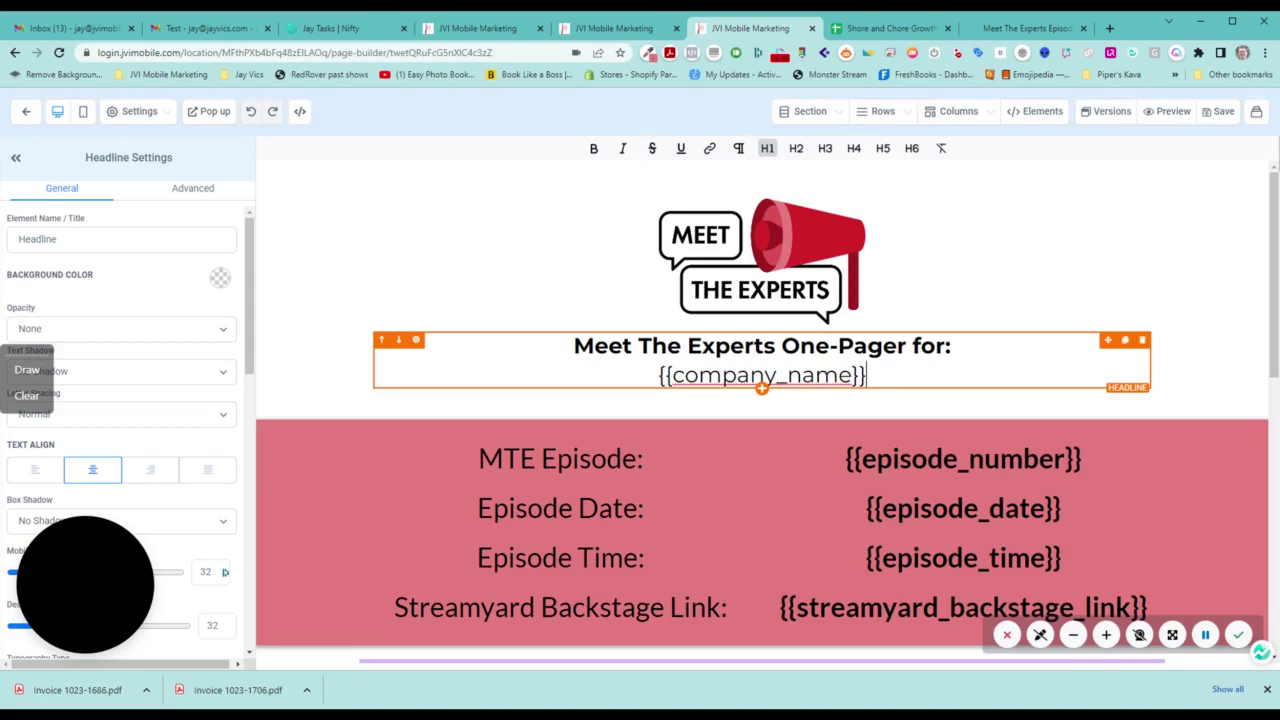
drag(673, 376, 852, 376)
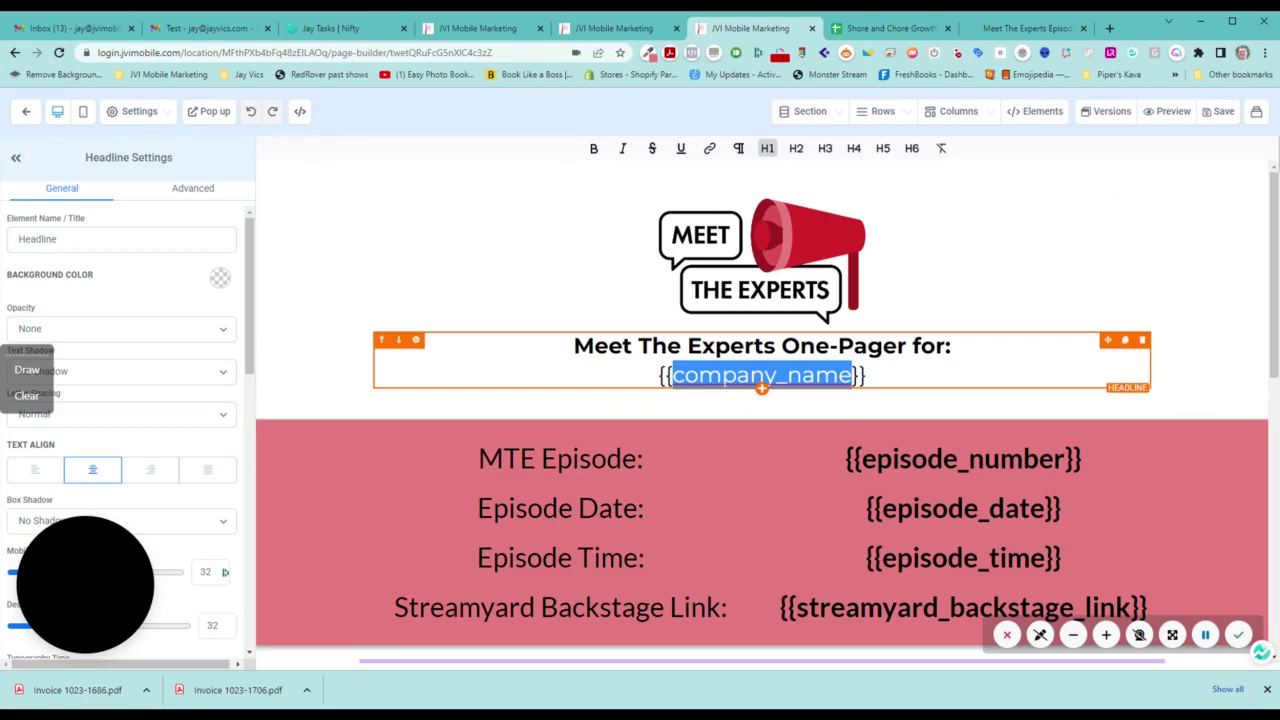
click(814, 375)
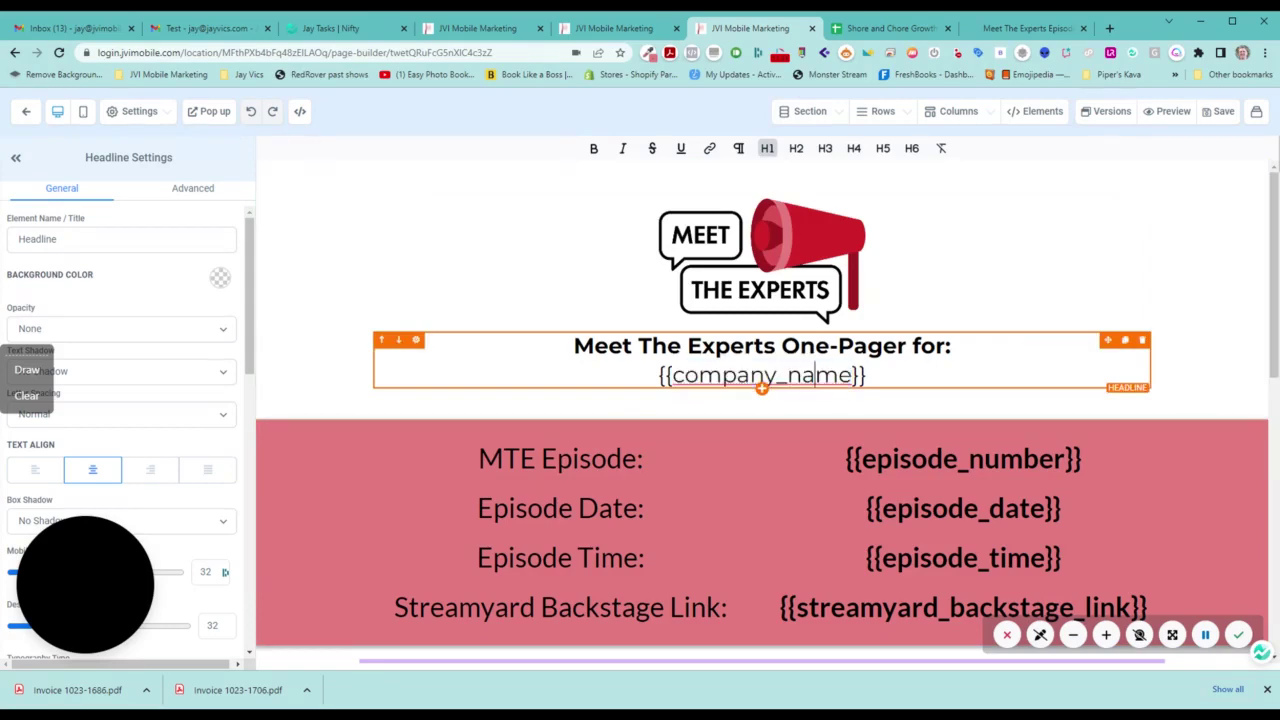